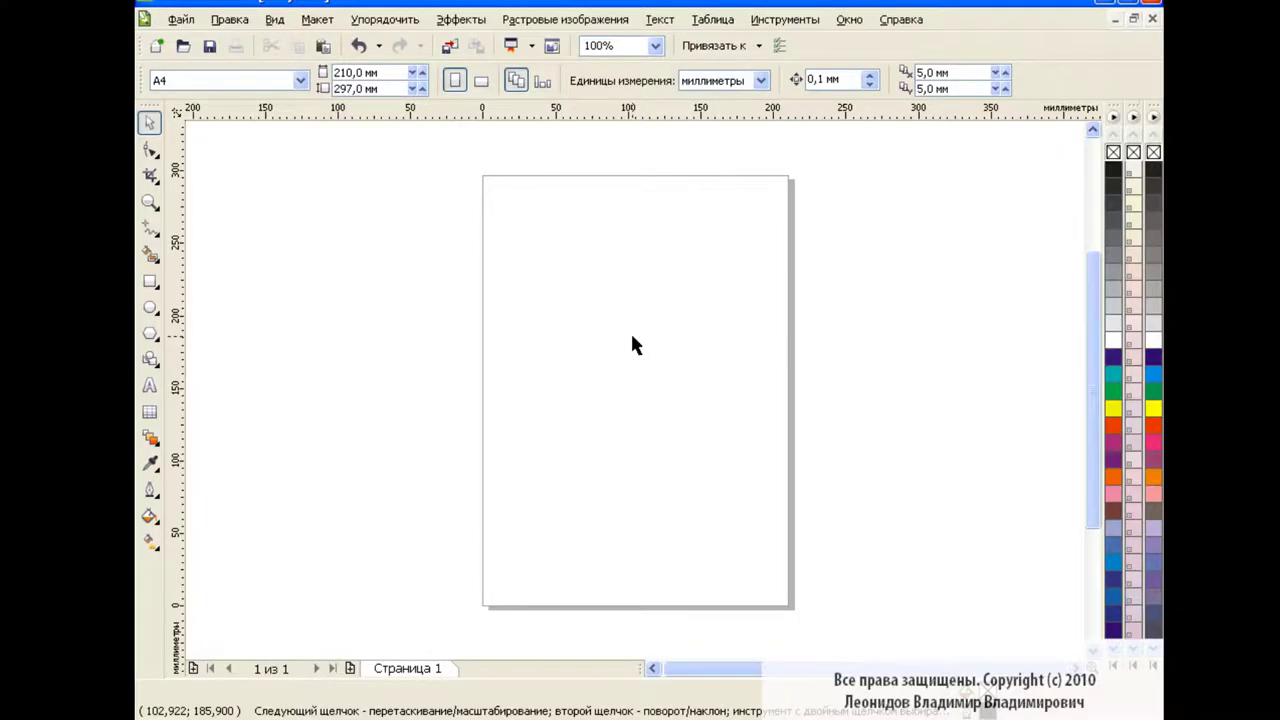
Draw a tall 71 × 126 mm rectangle mid-page with corners rounded to 43, and open its fountain fill
left_click(150, 283)
left_click_drag(598, 306, 703, 490)
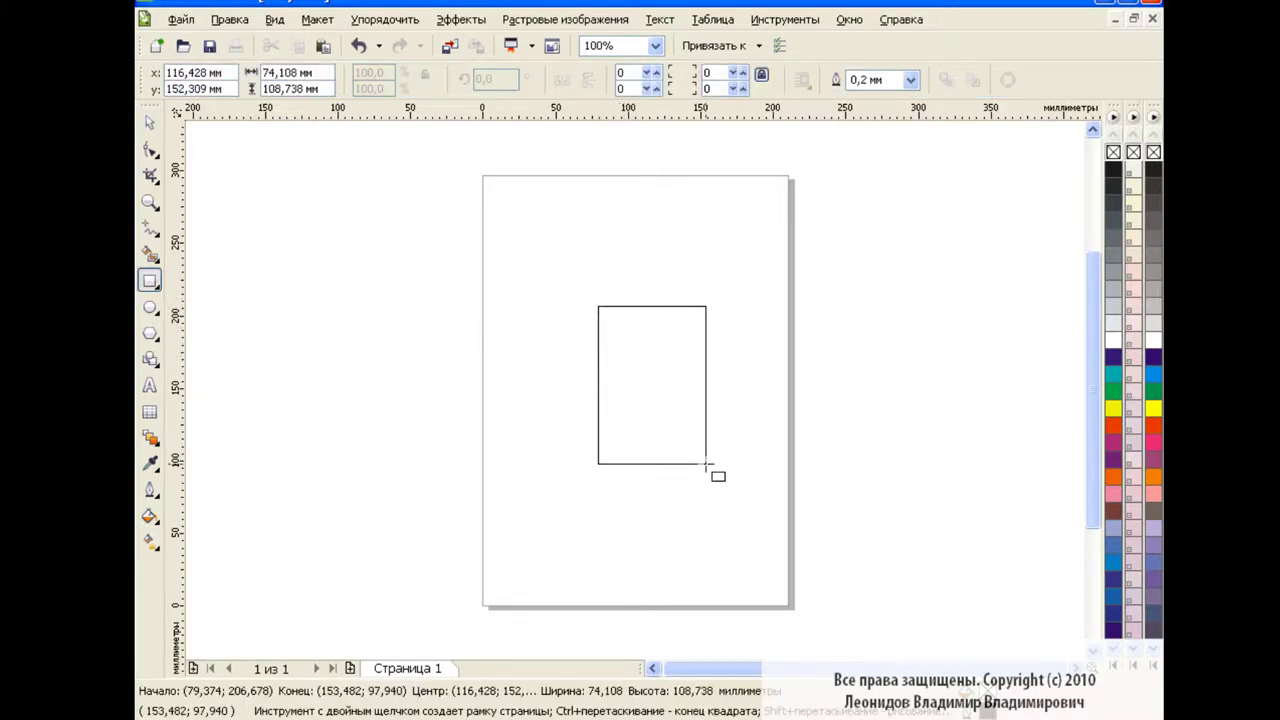
key("F10")
left_click_drag(598, 306, 622, 320)
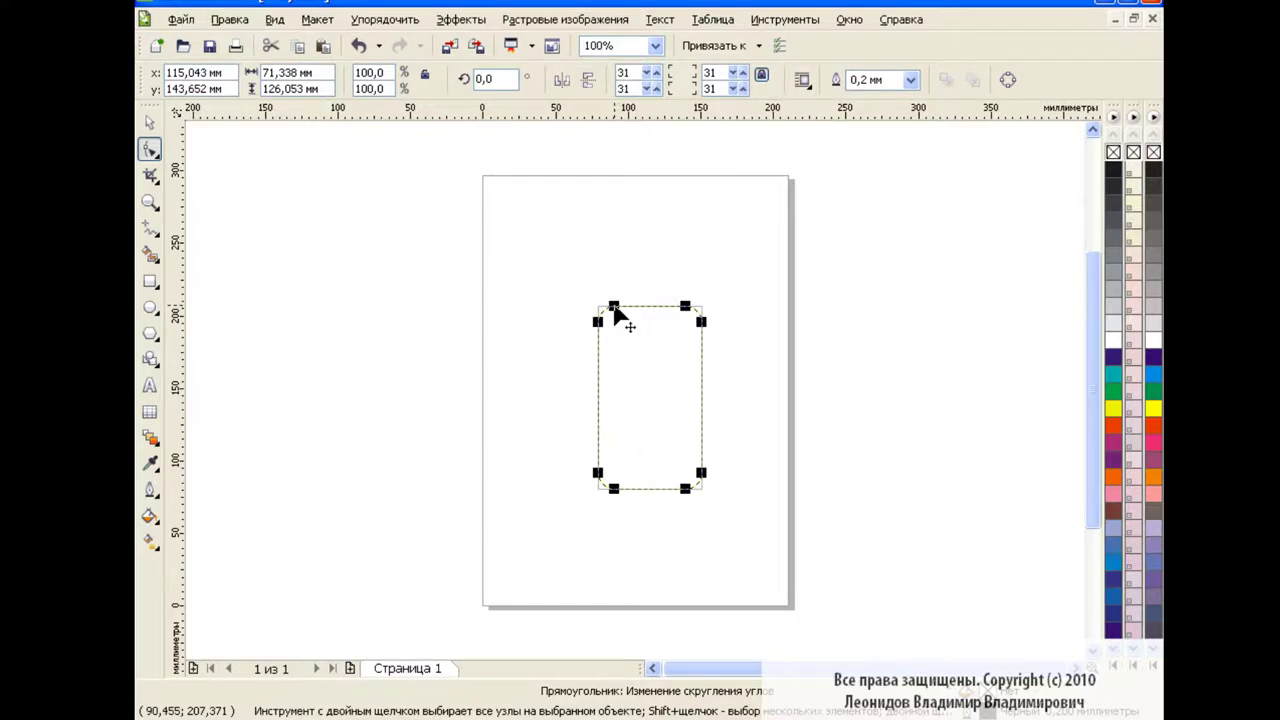
left_click(150, 122)
left_click(150, 516)
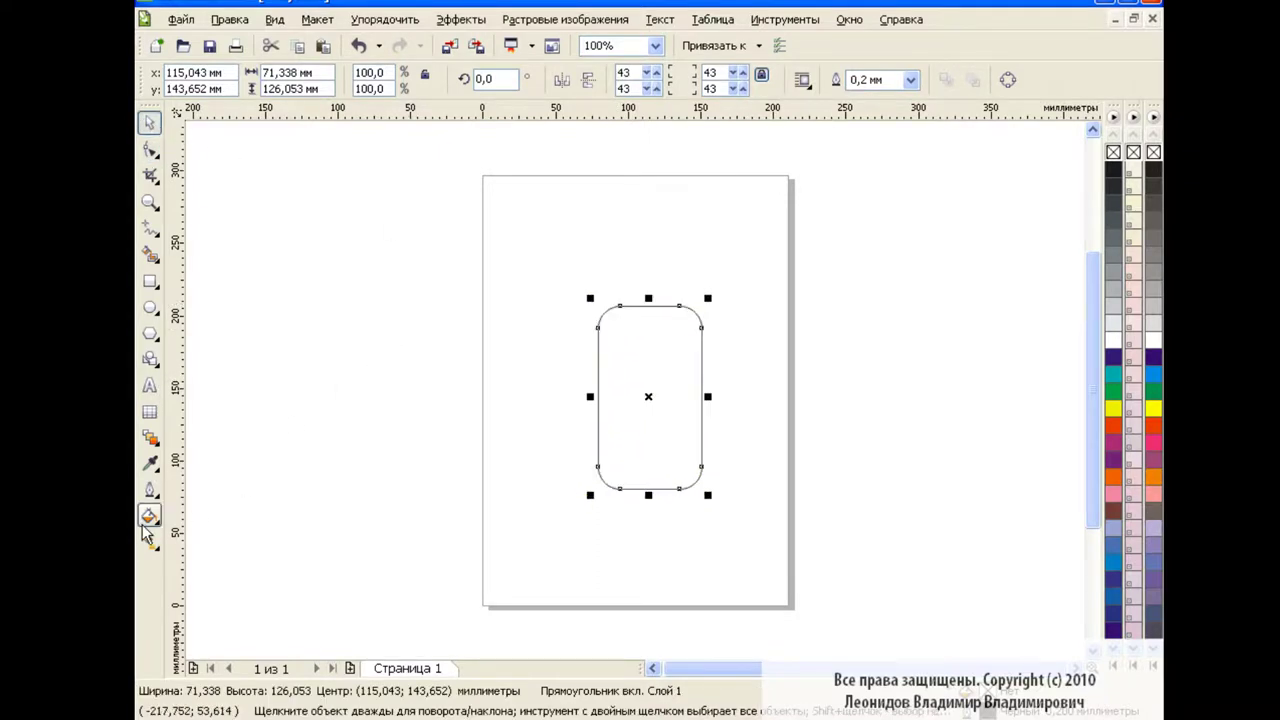
left_click(240, 549)
Set a custom 30° fountain fill running from light grey to grey
left_click_drag(820, 245, 797, 205)
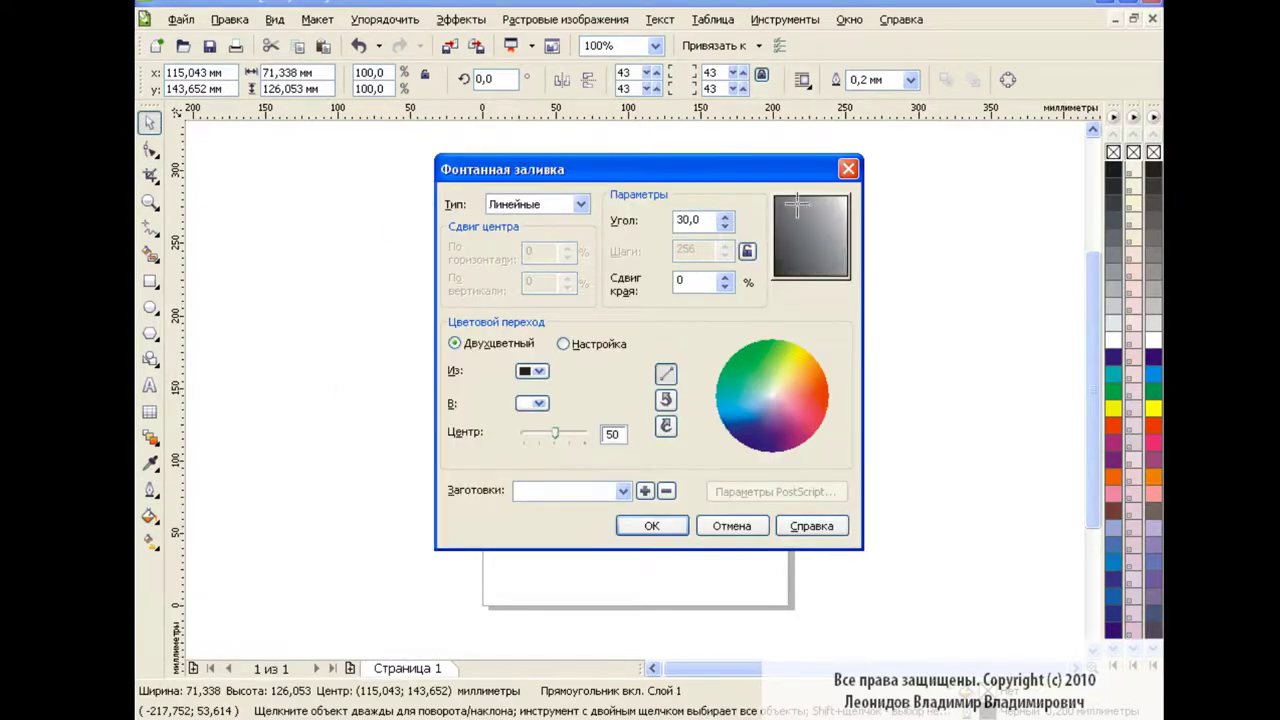
left_click(610, 344)
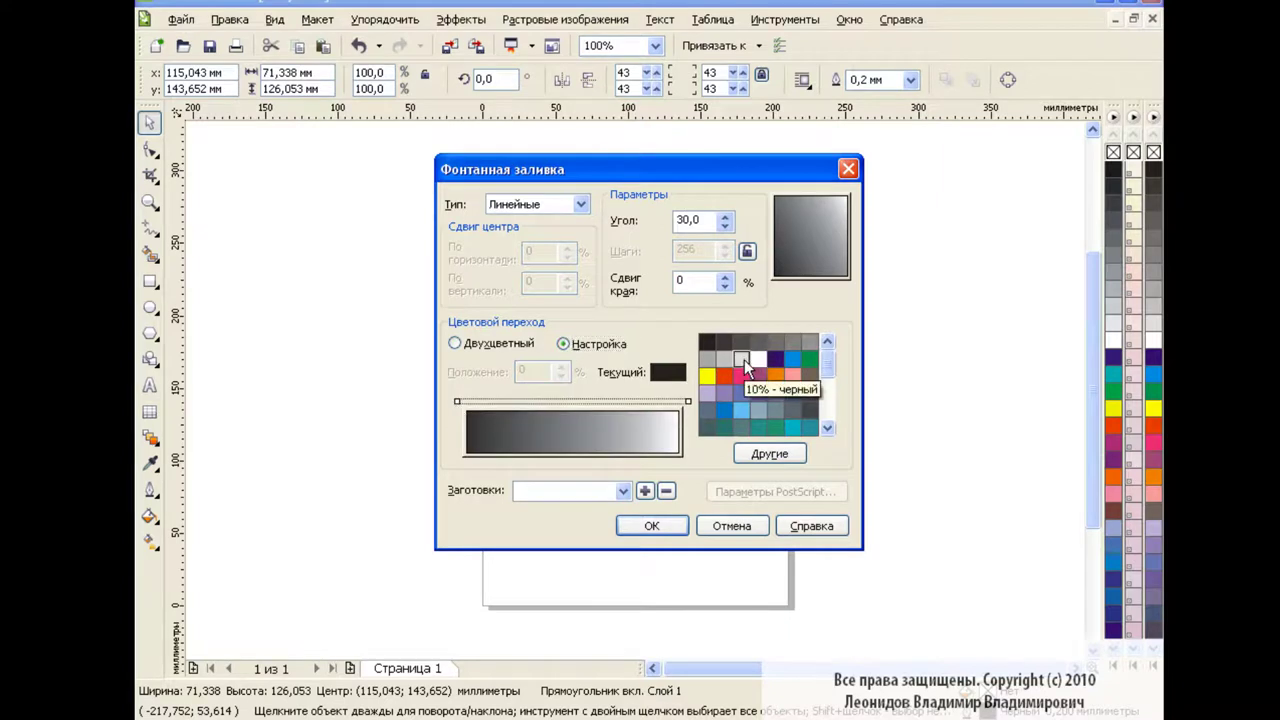
left_click(457, 401)
left_click(724, 358)
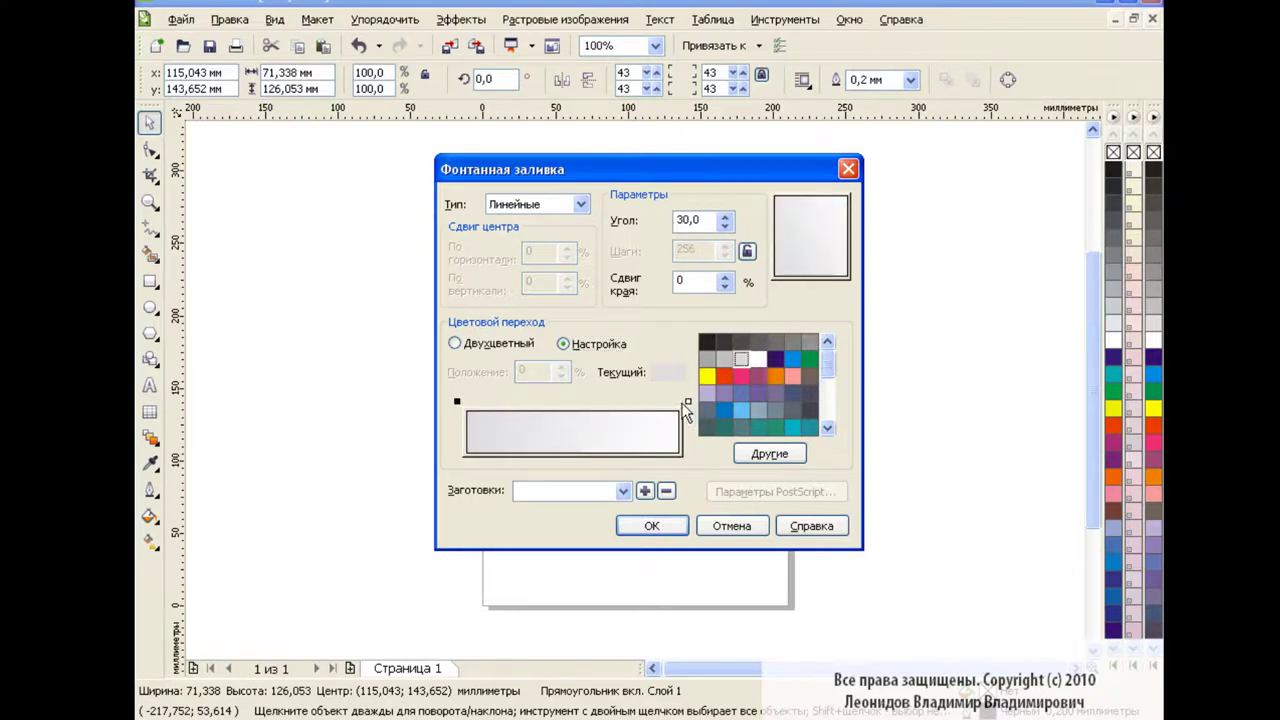
left_click(688, 401)
left_click(746, 359)
Add stops at 25%, 52% and 78% alternating grey and white, and apply the gradient
double_click(515, 401)
left_click(810, 342)
double_click(577, 401)
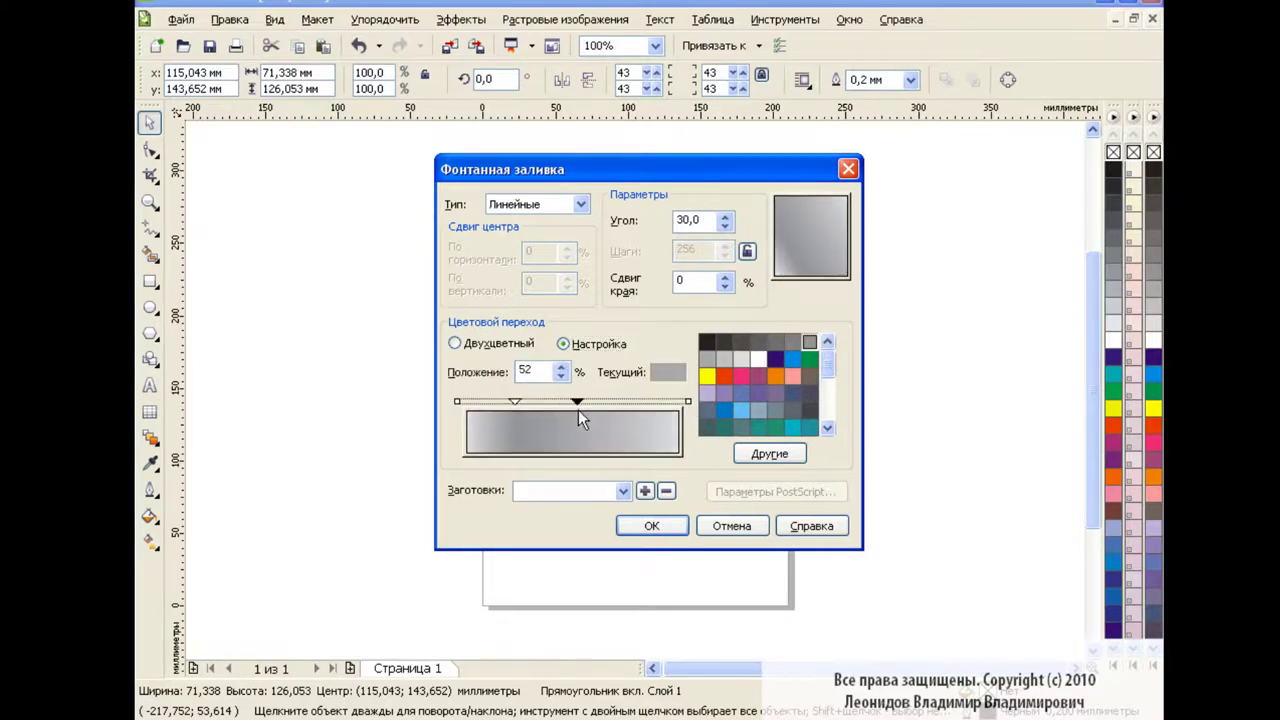
left_click(744, 357)
double_click(634, 403)
left_click(810, 342)
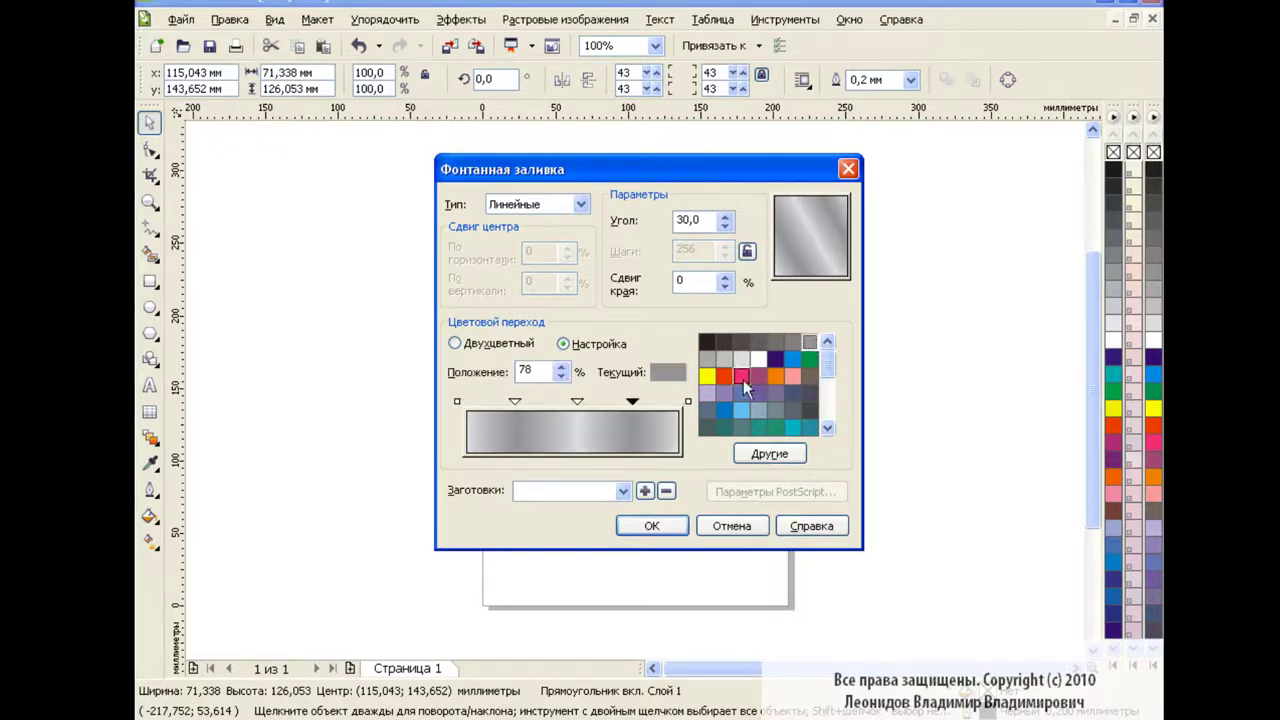
left_click(515, 401)
left_click(635, 401)
left_click(577, 401)
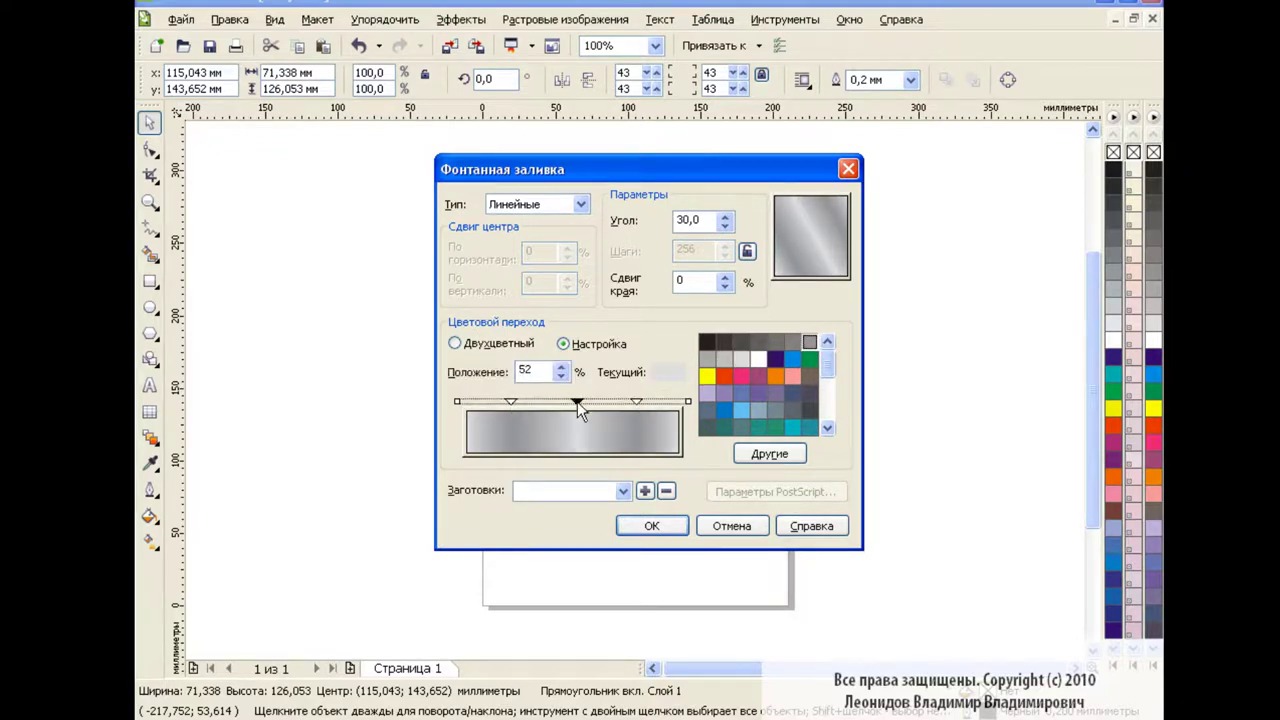
left_click(748, 358)
left_click(652, 525)
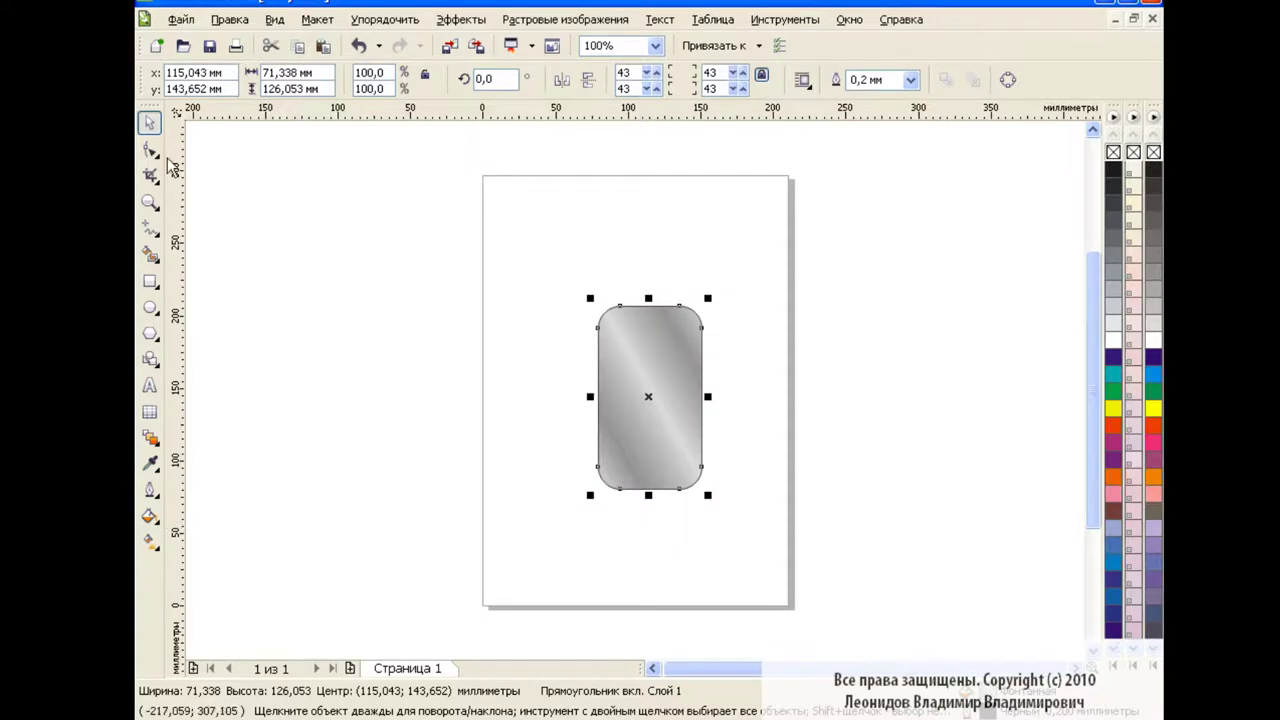
left_click(364, 306)
Cut a small circle from the tag's top with Back Minus Front, then raise the tag slightly
left_click(150, 308)
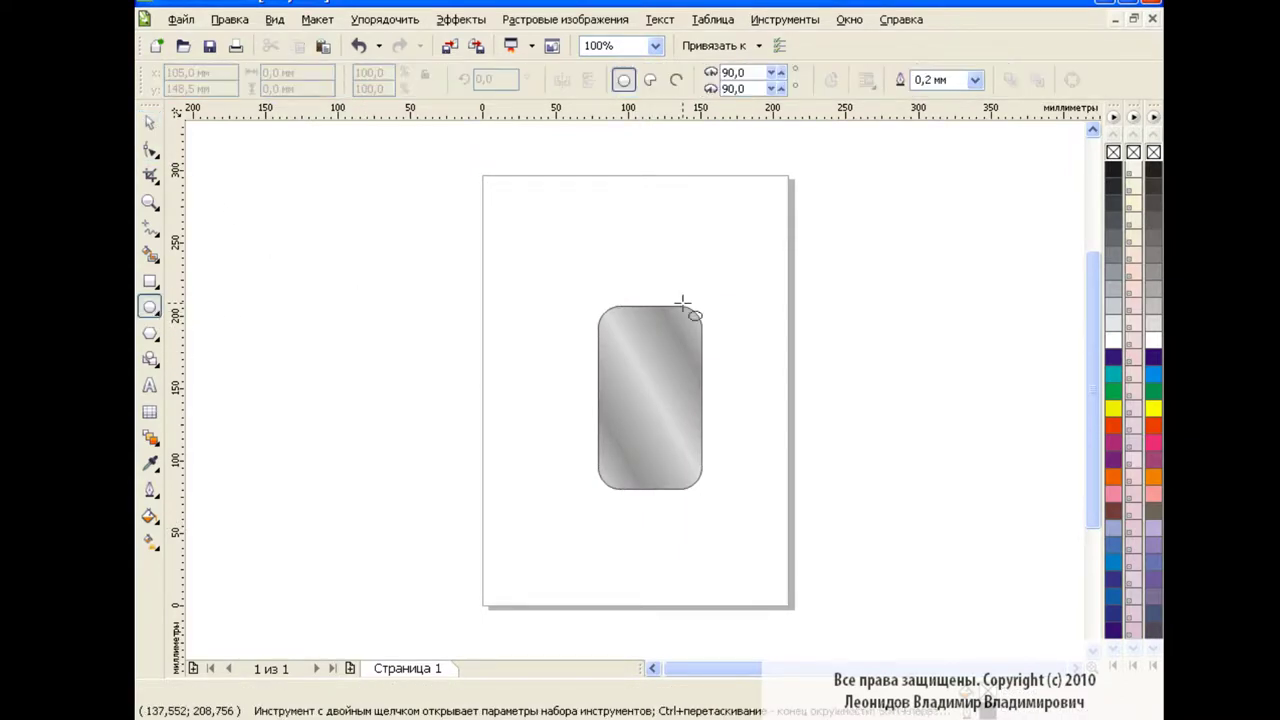
left_click_drag(637, 259, 649, 316)
left_click(150, 122)
left_click_drag(550, 268, 754, 526)
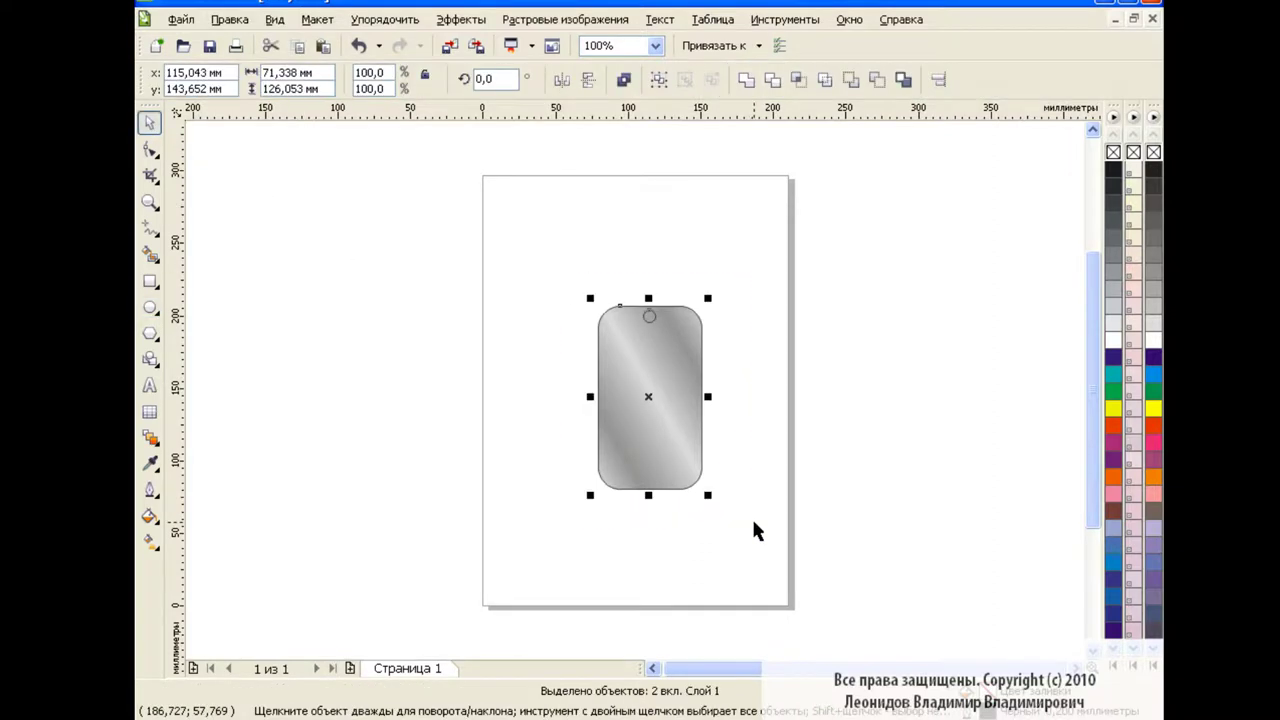
left_click(823, 86)
mouse_move(645, 399)
left_mouse_down()
mouse_move(745, 418)
mouse_move(648, 311)
left_mouse_up()
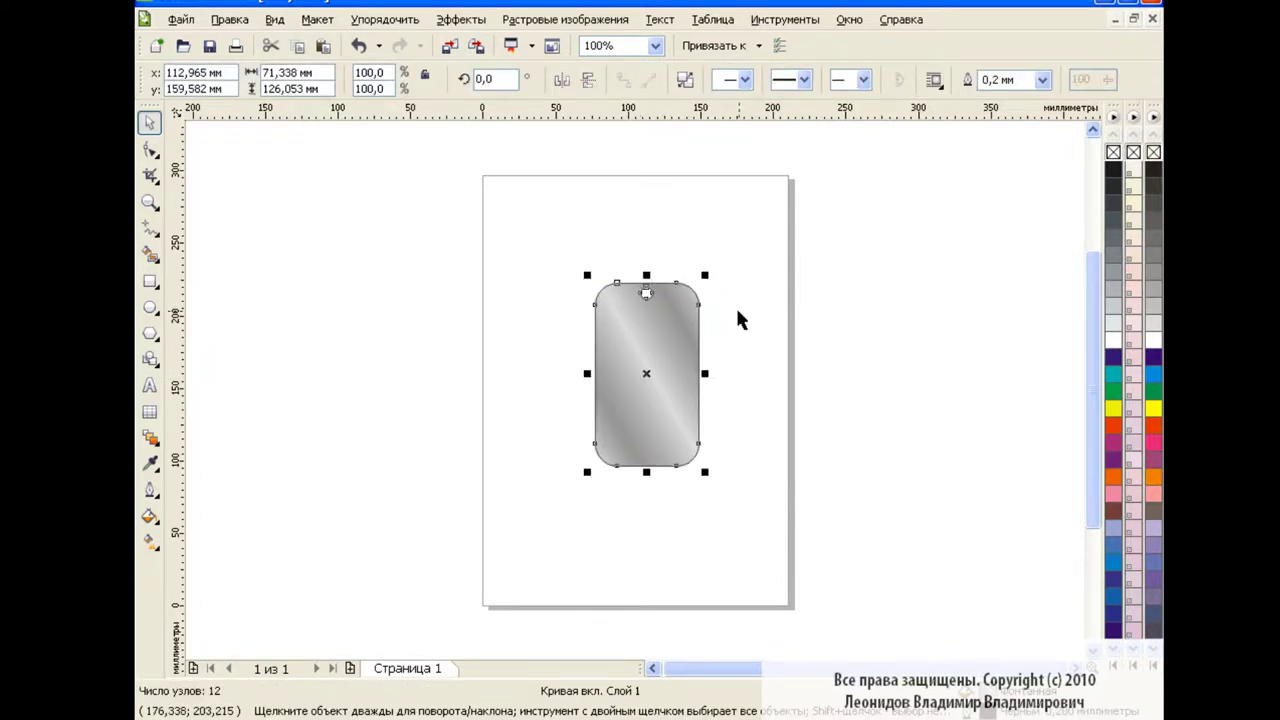
left_click(649, 294)
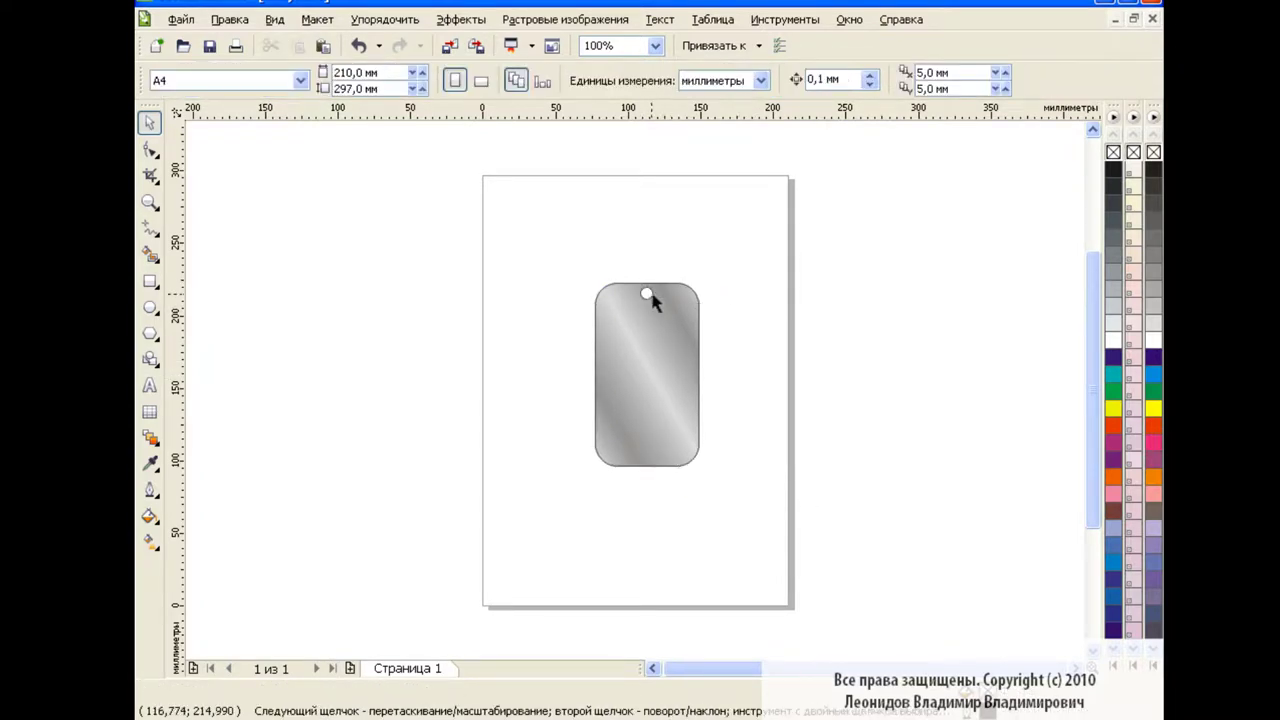
Add the text 'COREL DRAW' and move it, slightly enlarged, onto the tag
left_click(150, 385)
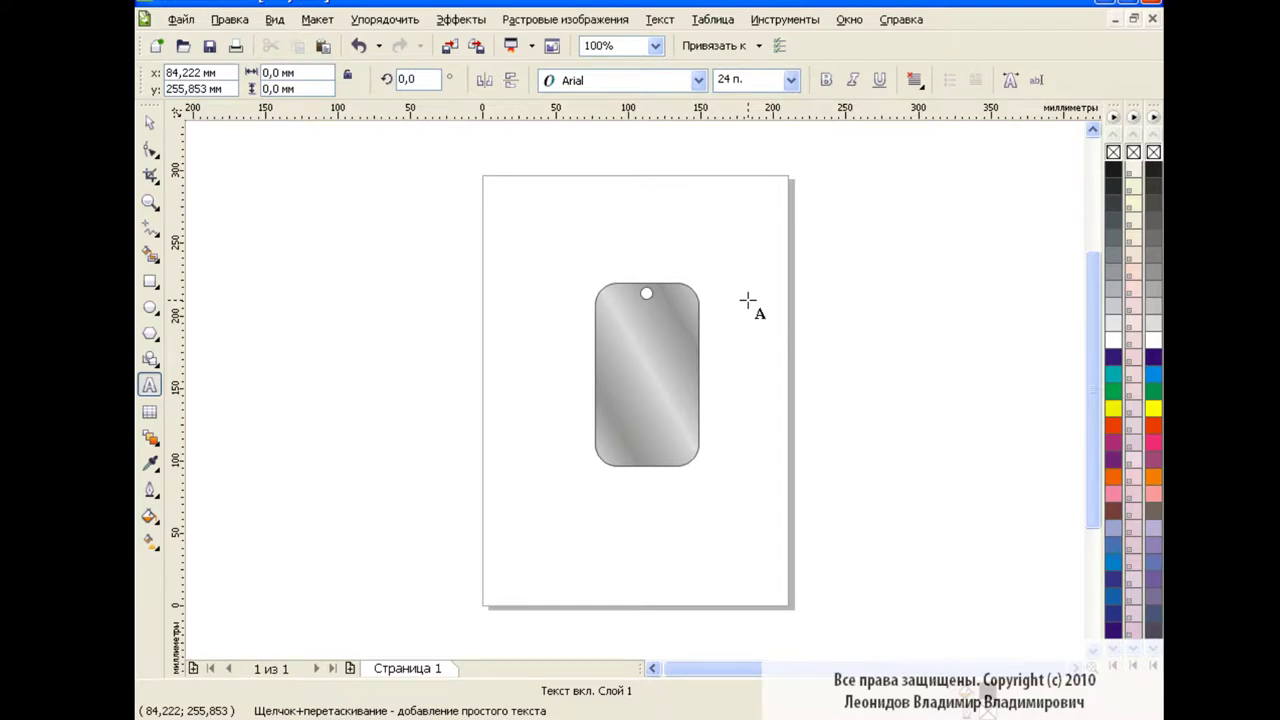
type("COREL DRAW")
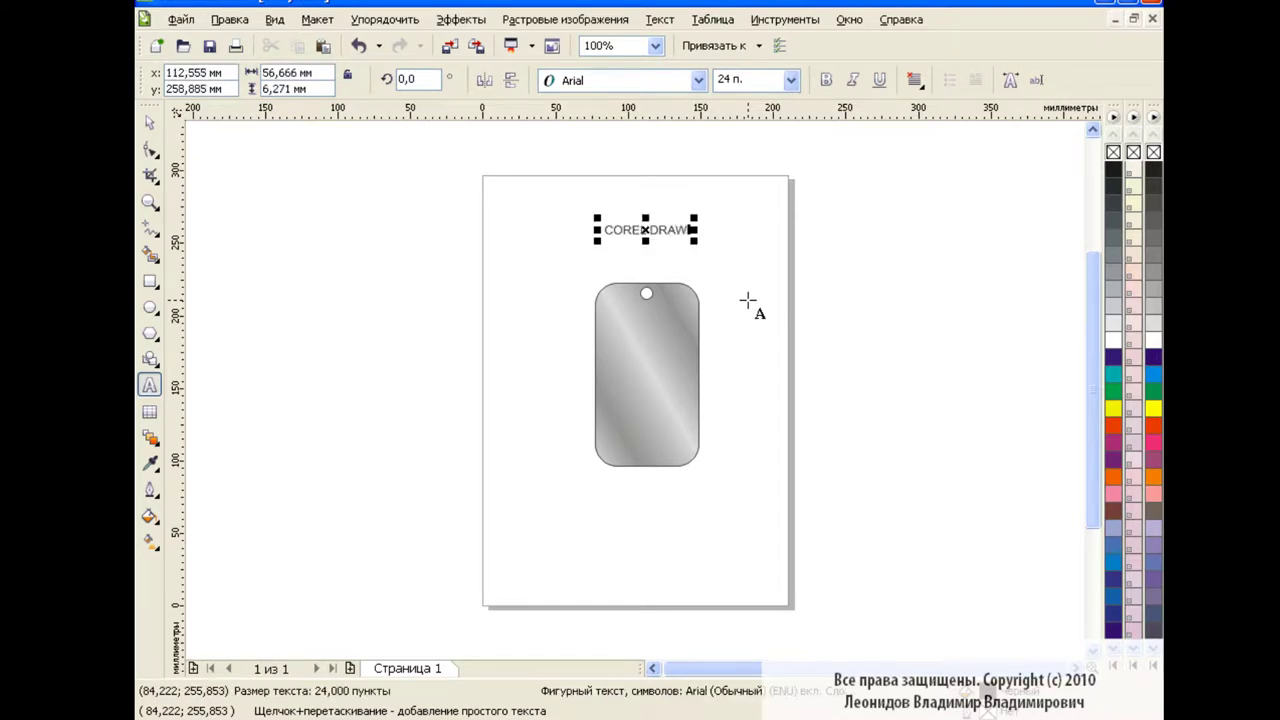
left_click_drag(645, 229, 652, 432)
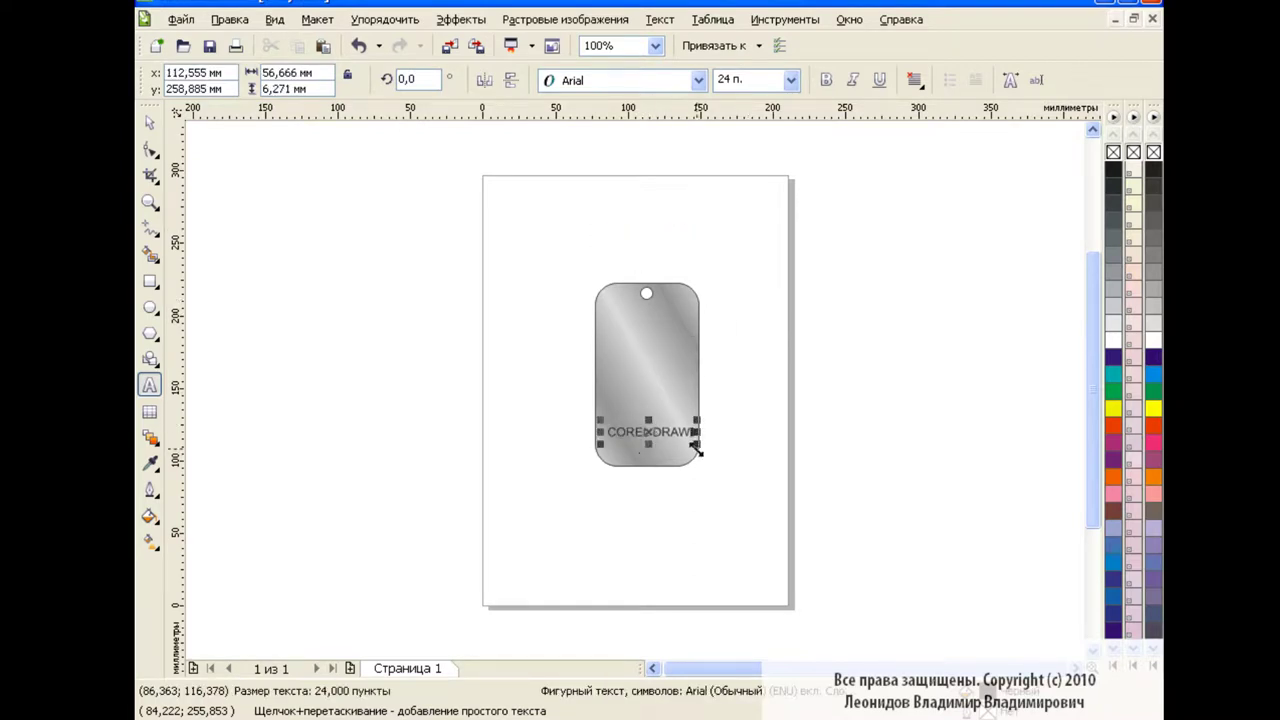
left_click_drag(706, 463, 708, 472)
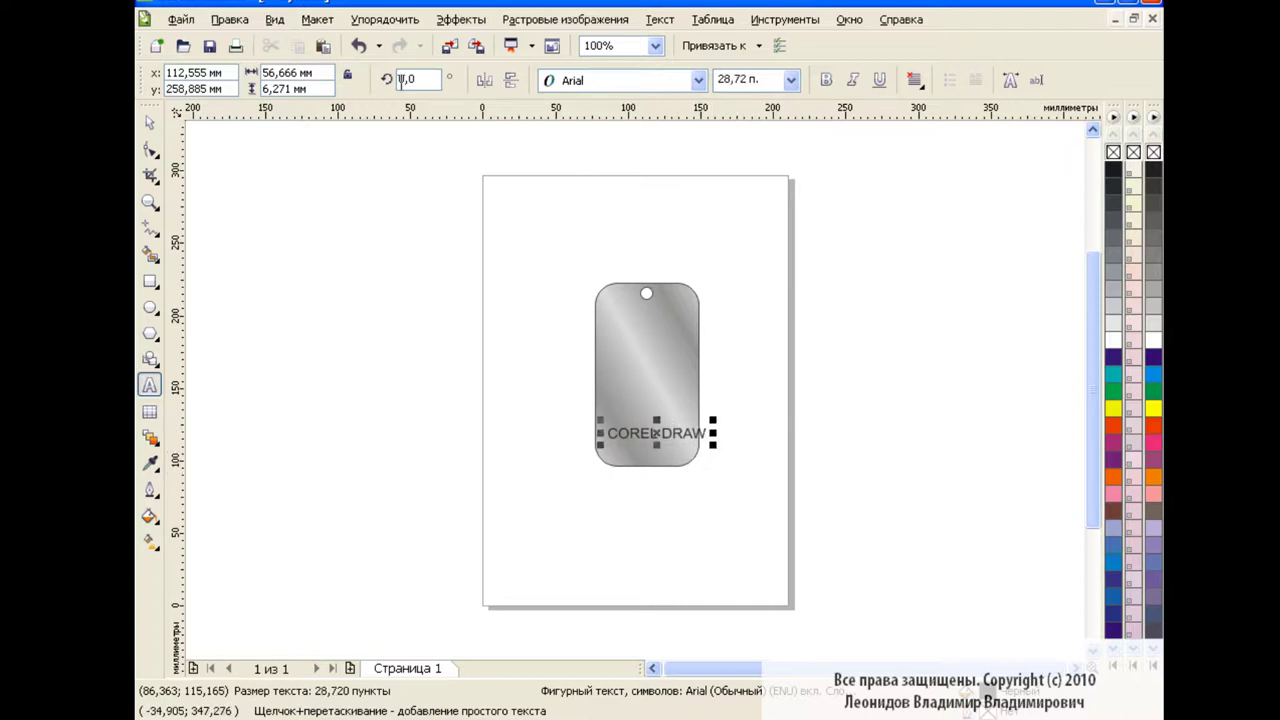
Rotate the text 90°, place it along the tag's left side, and colour it white
type("90")
key("Return")
left_click_drag(657, 432, 614, 391)
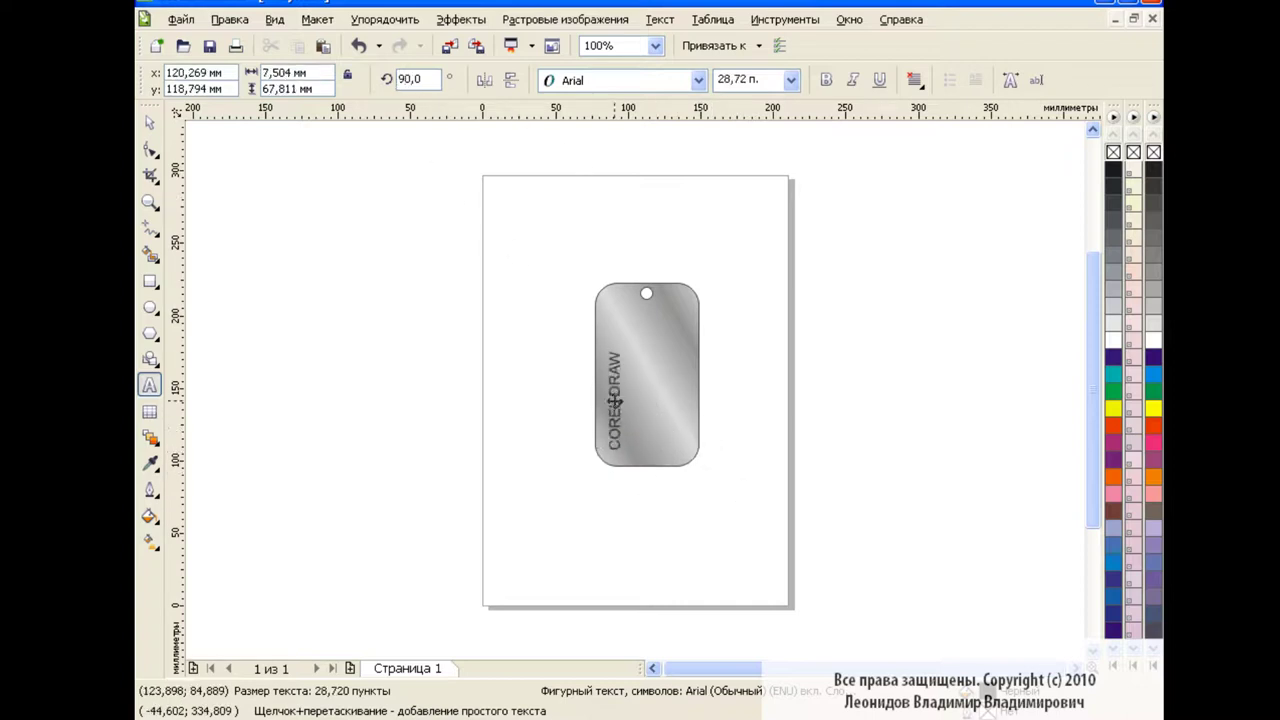
left_click_drag(614, 346, 614, 343)
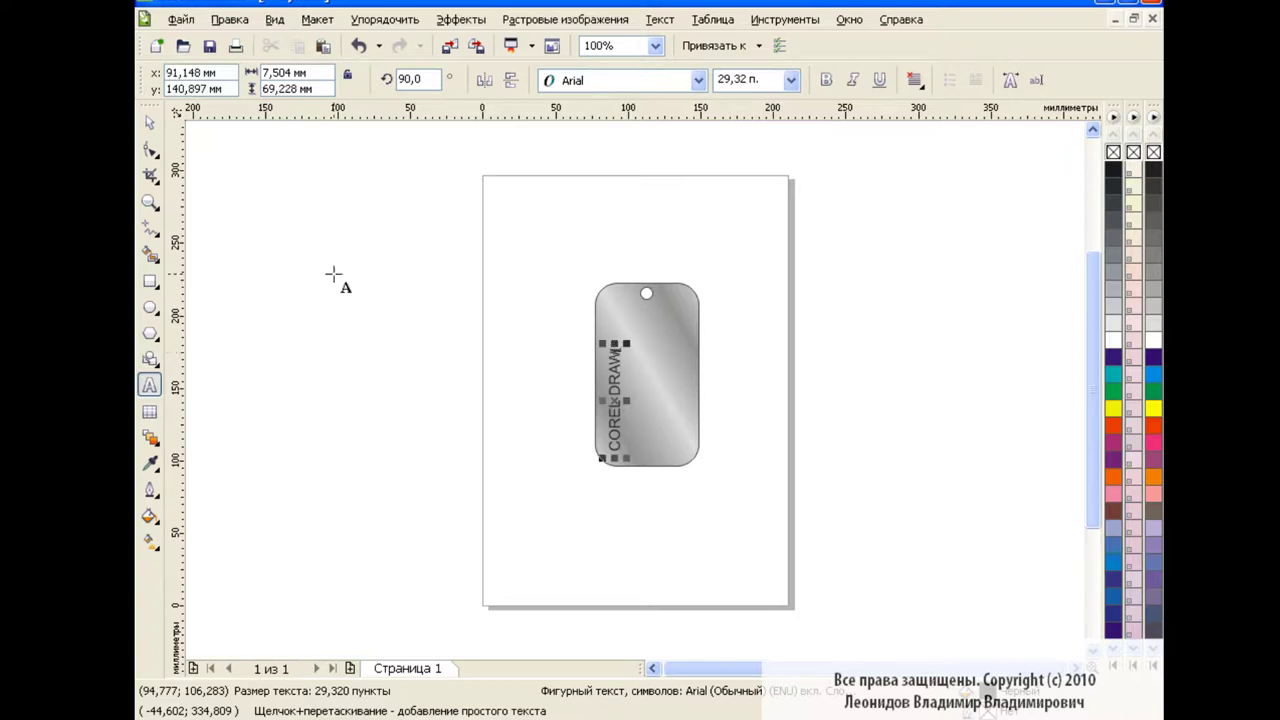
key("ctrl+space")
left_click(1113, 340)
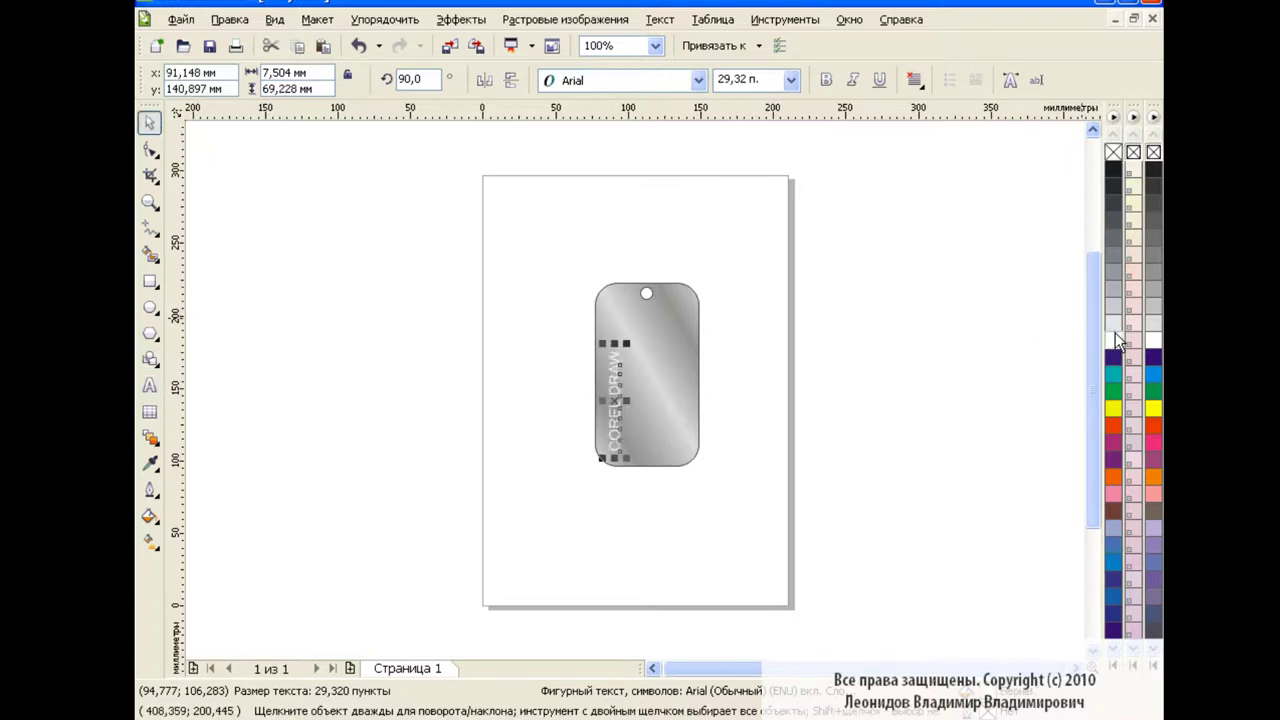
At 200% zoom, offset a grey copy of the COREL DRAW text for an embossed look
left_click(656, 46)
left_click(606, 198)
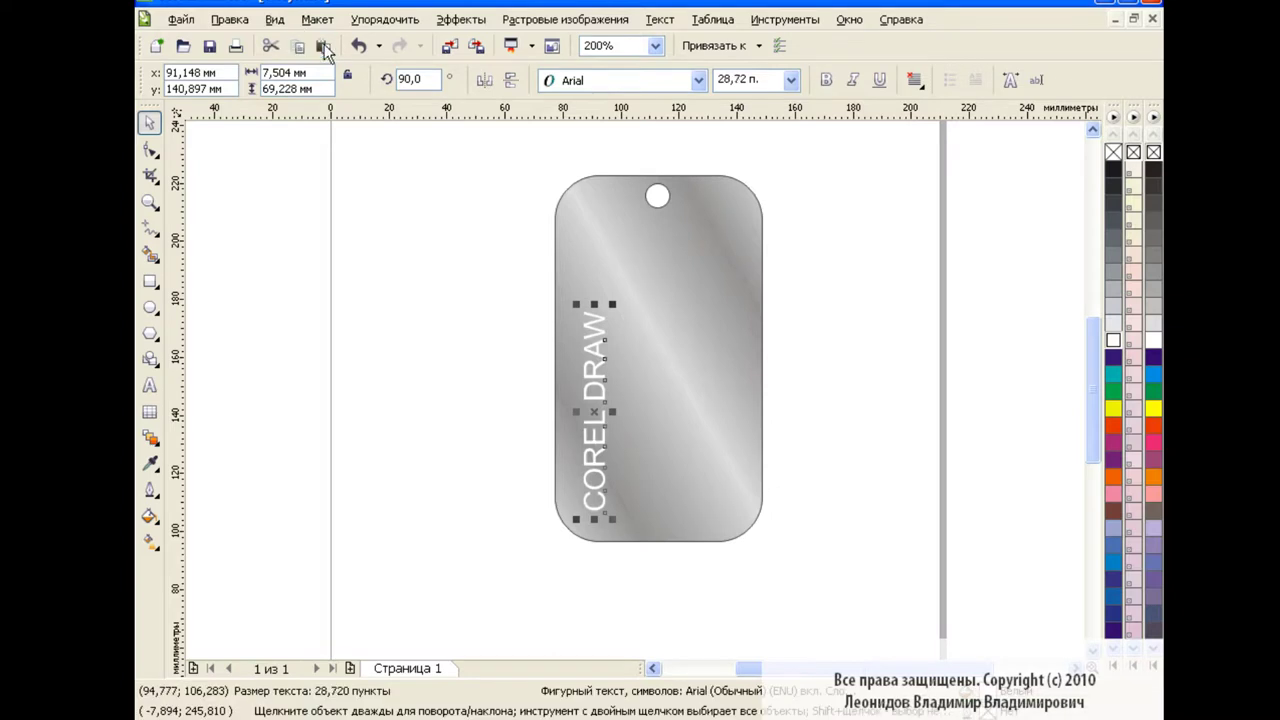
left_click(1116, 255)
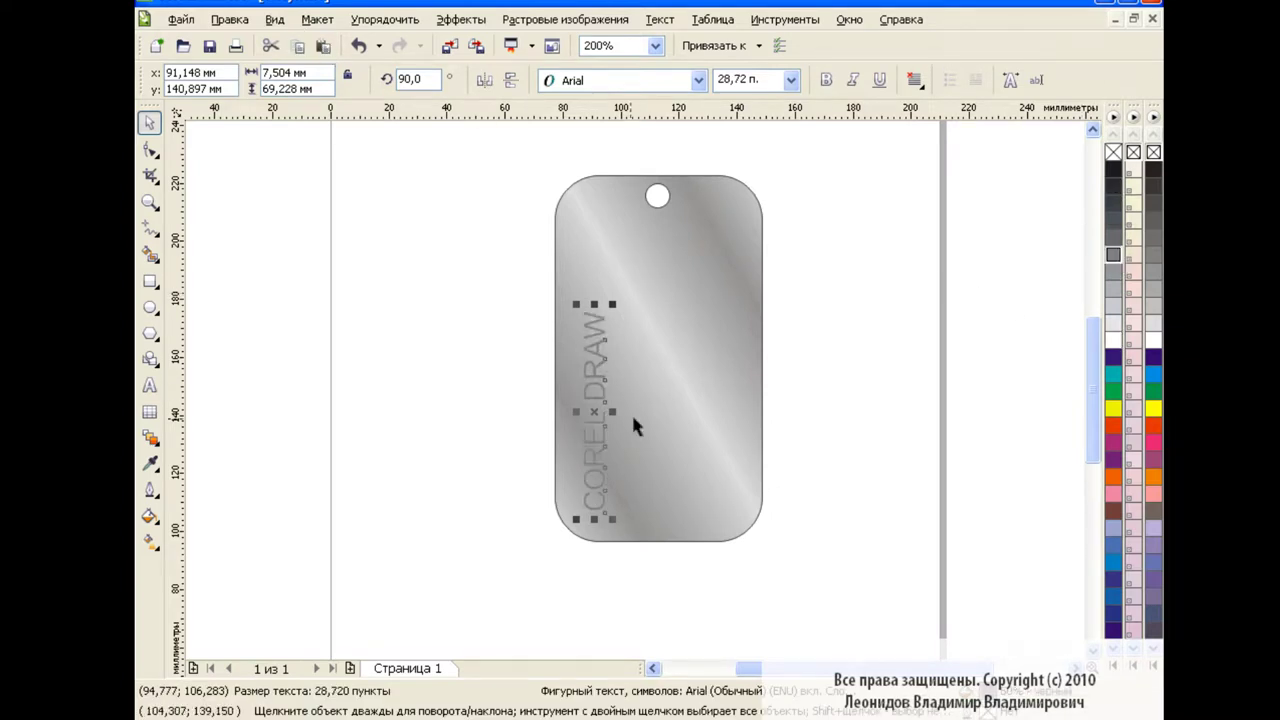
left_click(594, 411)
left_click_drag(594, 411, 594, 409)
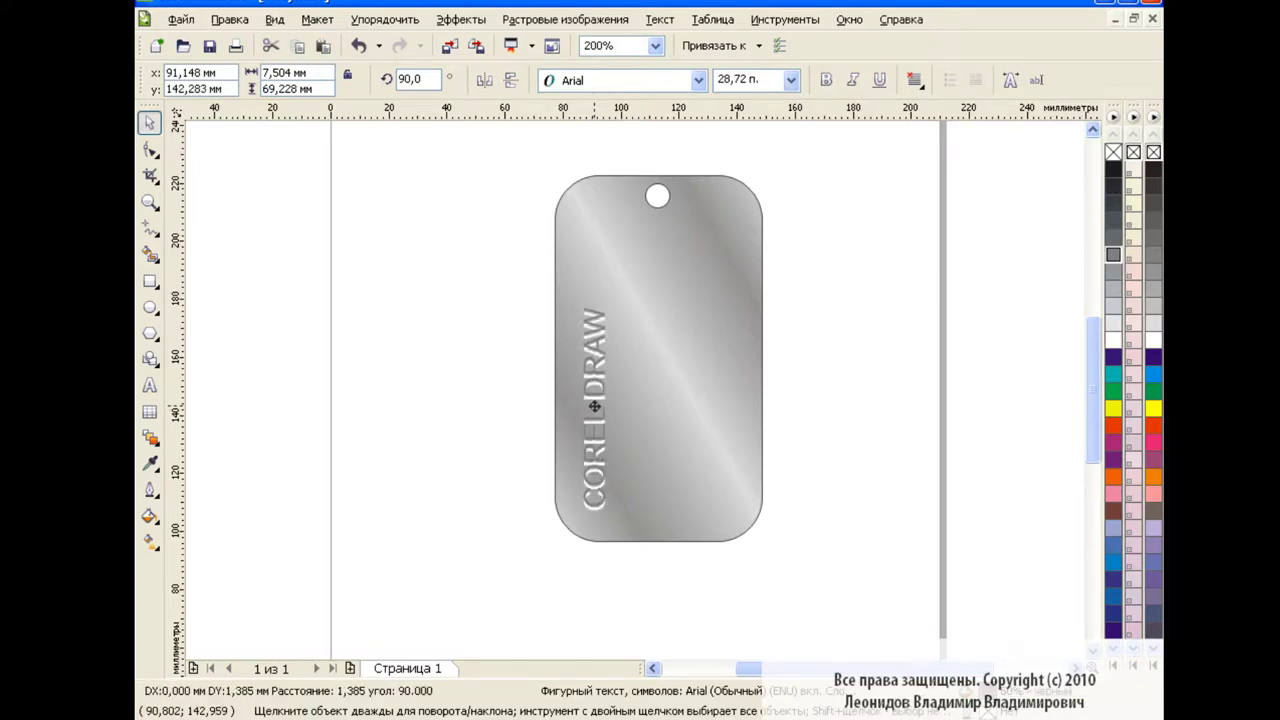
left_click(497, 356)
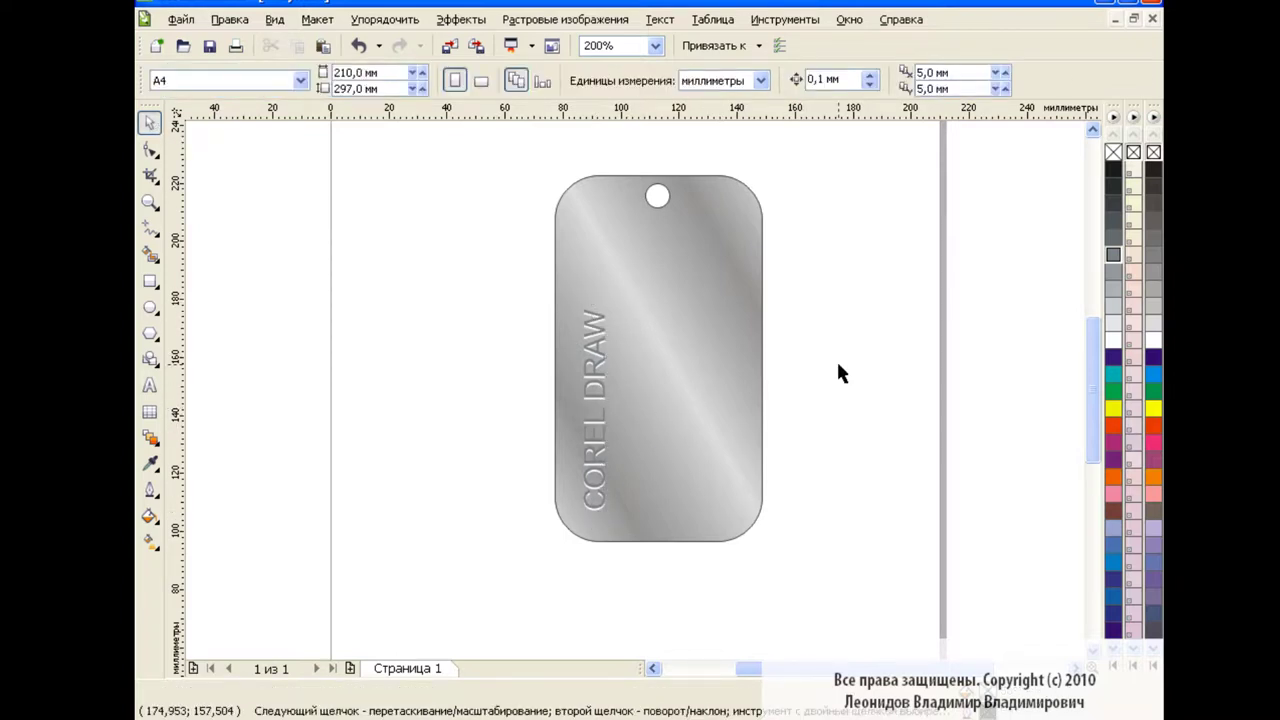
key("ctrl+z")
Draw a large ellipse over the tag and use it to split off the tag's upper area
left_click(153, 309)
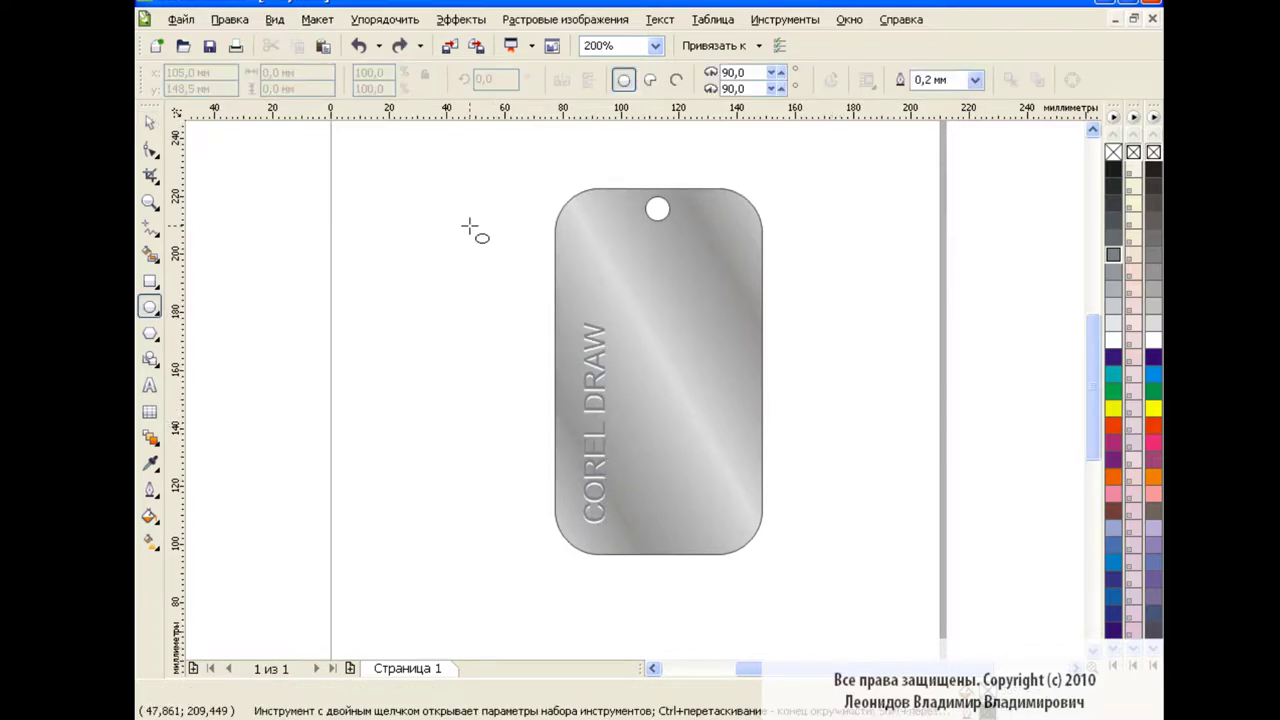
key("space")
left_click(703, 307)
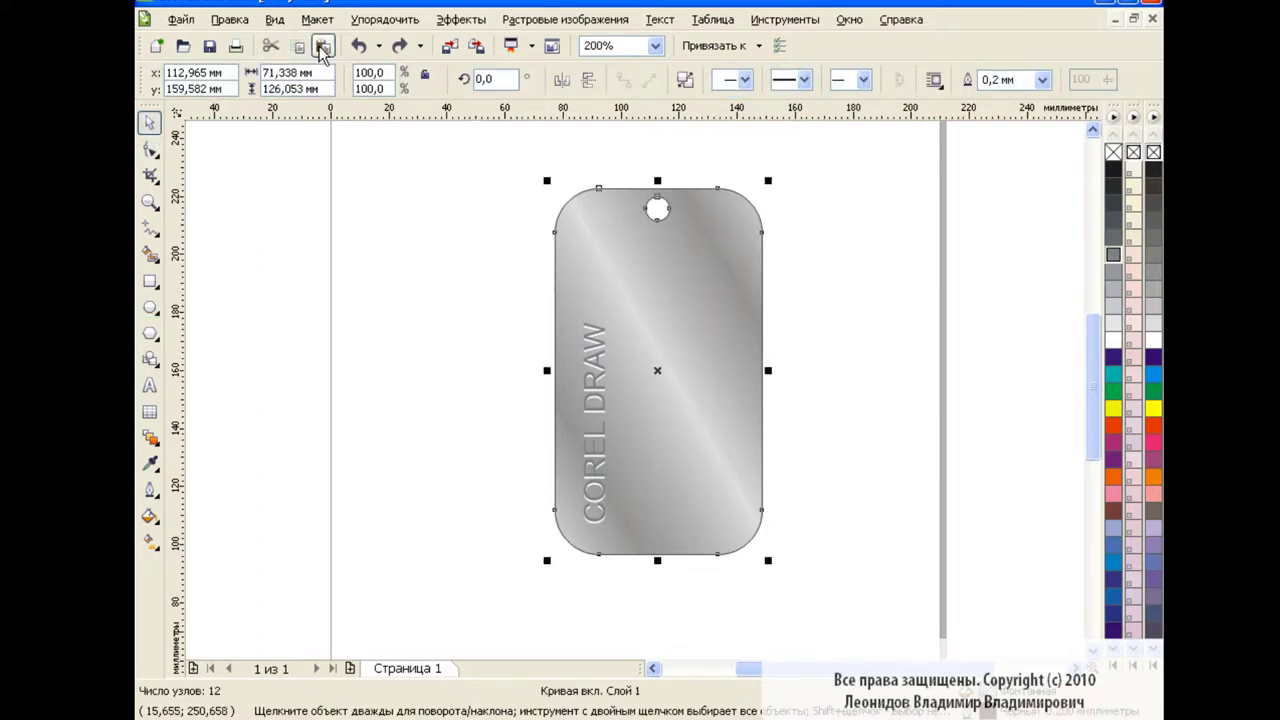
left_click(399, 45)
left_click(150, 309)
left_click_drag(431, 210, 826, 646)
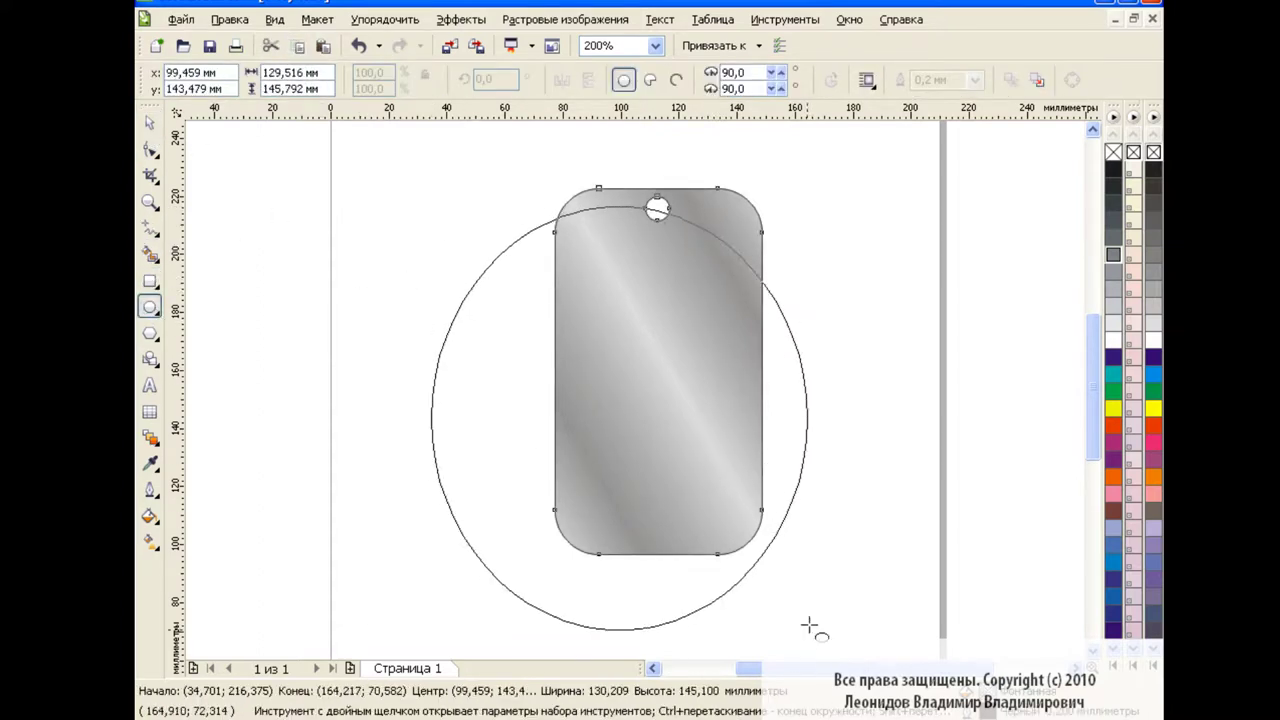
left_click_drag(632, 427, 590, 476)
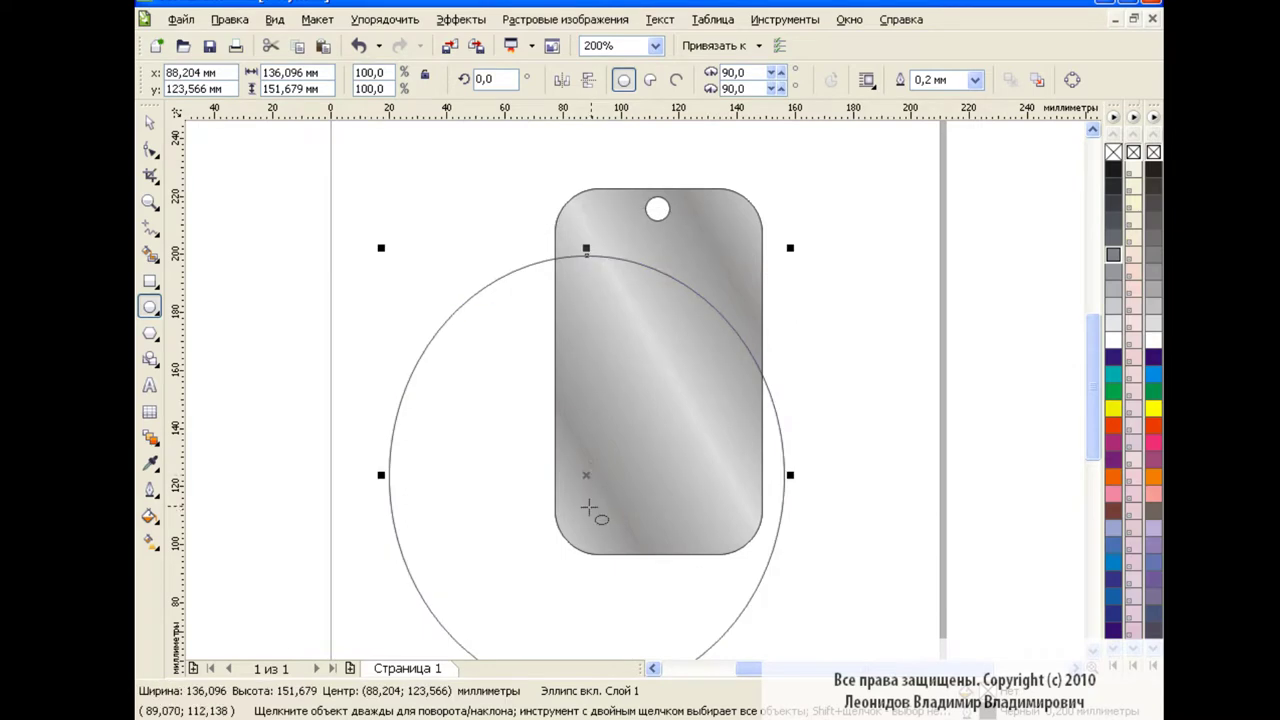
left_click(150, 255)
left_click(684, 268)
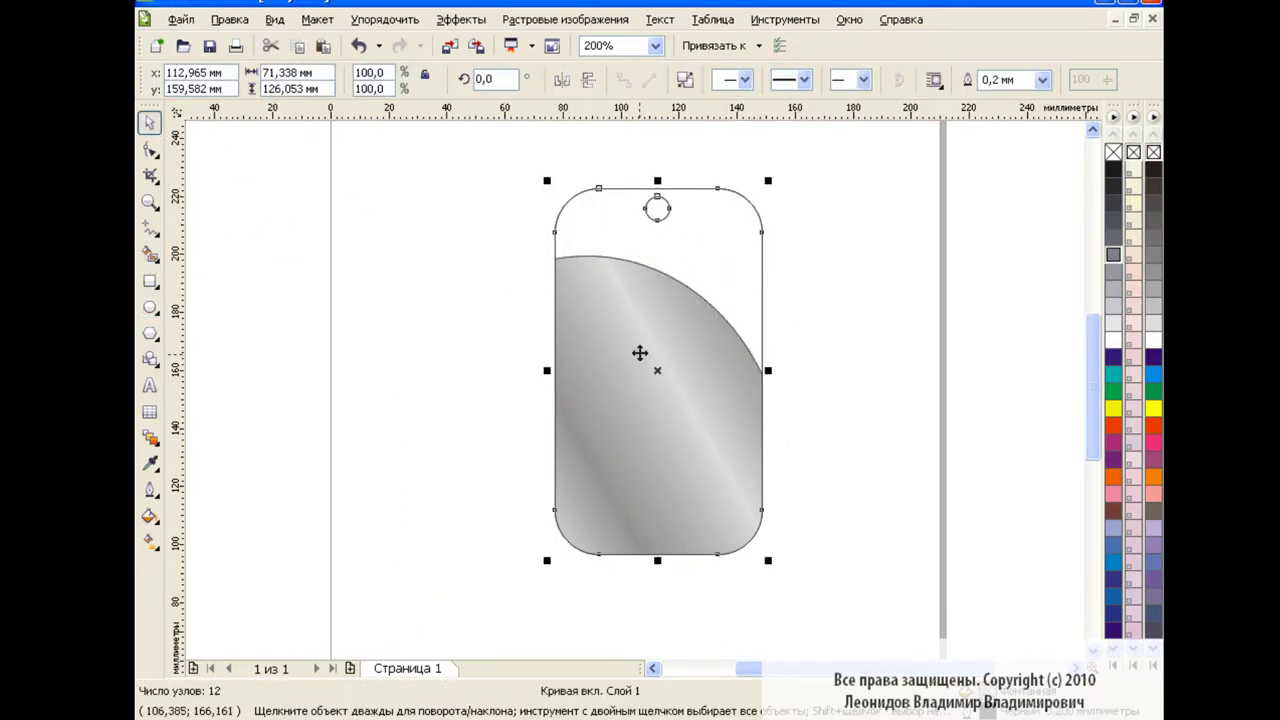
left_click(707, 189)
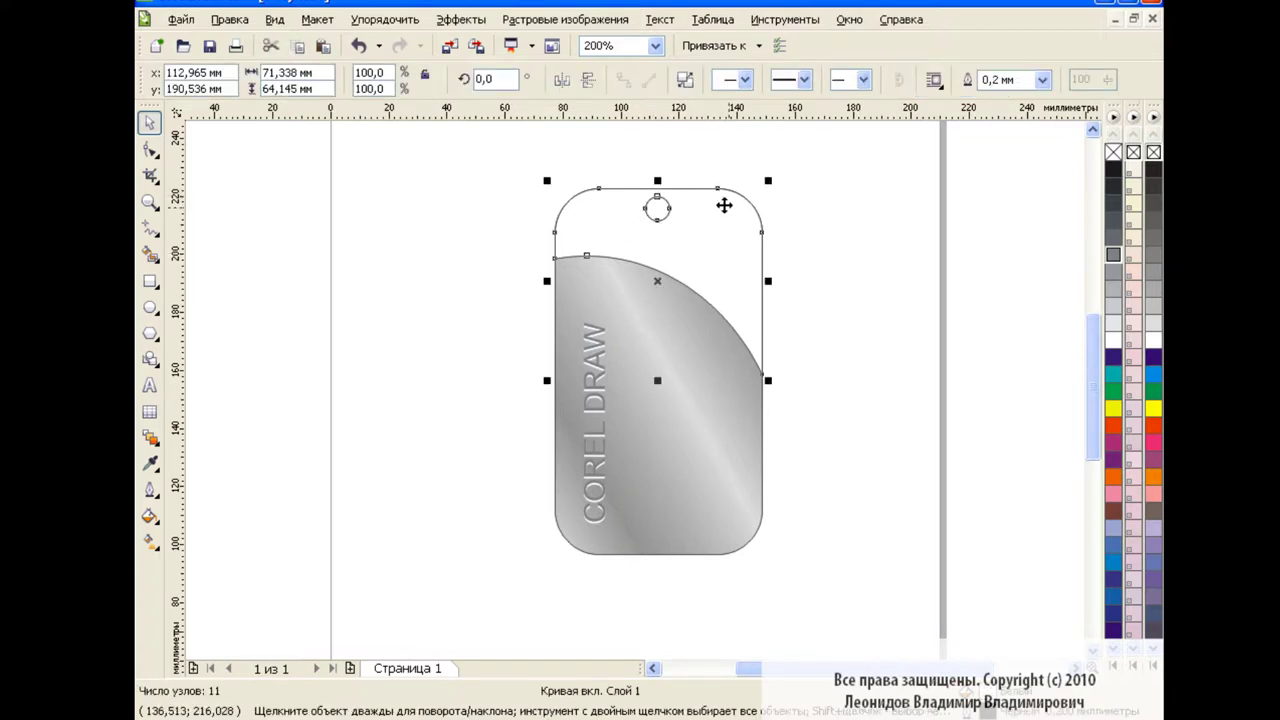
Give the upper piece a linear transparency fading diagonally toward the tag centre
left_click(150, 437)
left_click(245, 582)
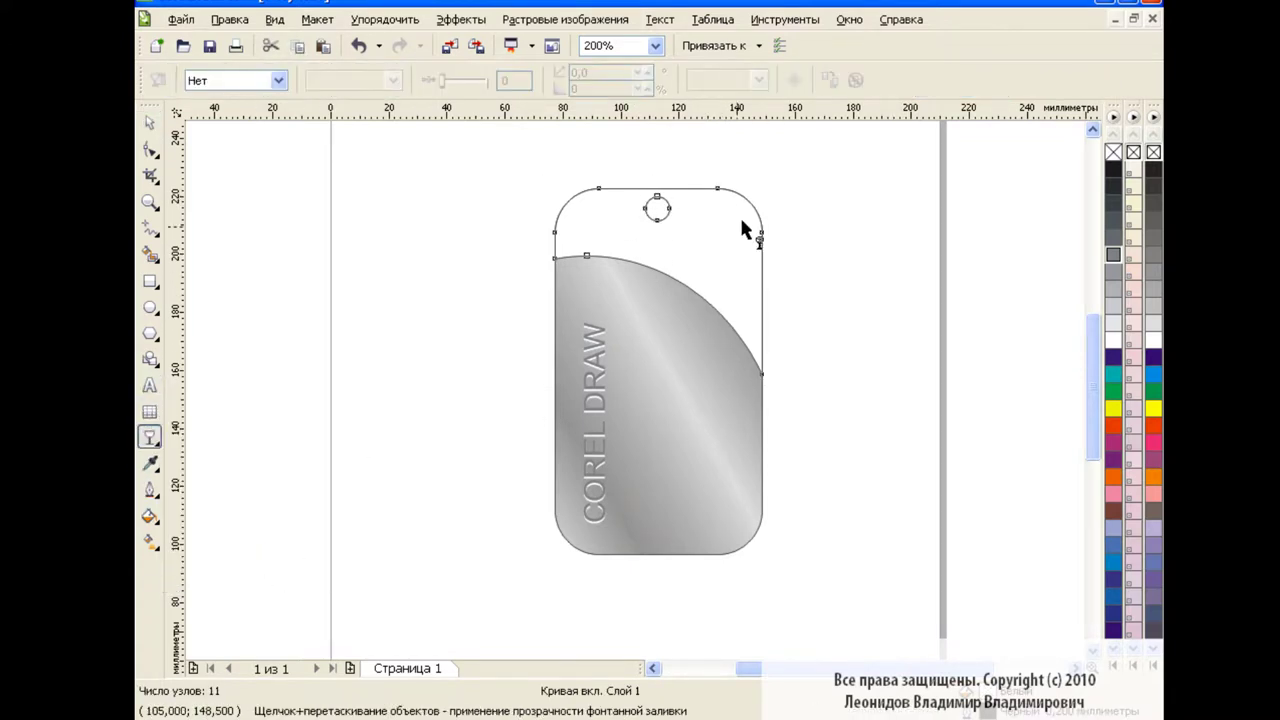
left_click_drag(740, 208, 632, 370)
mouse_move(740, 207)
left_mouse_down()
mouse_move(793, 152)
mouse_move(758, 160)
mouse_move(785, 141)
left_mouse_up()
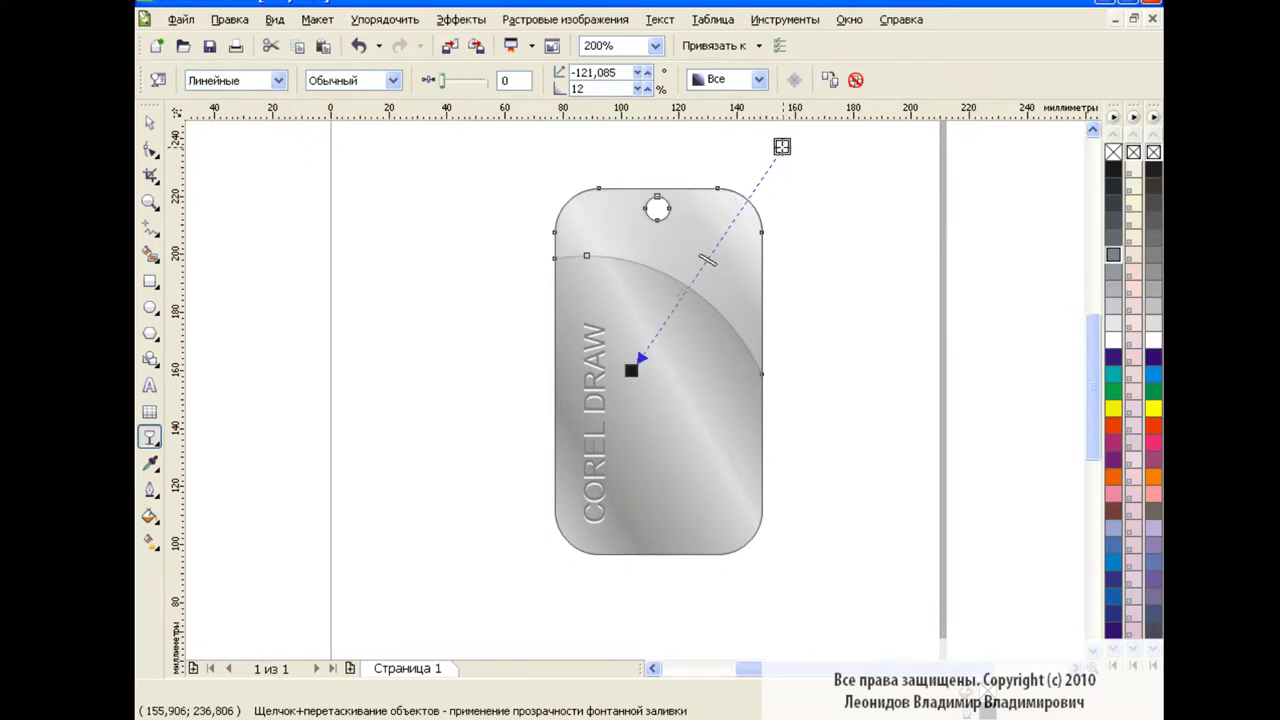
left_click_drag(631, 370, 656, 335)
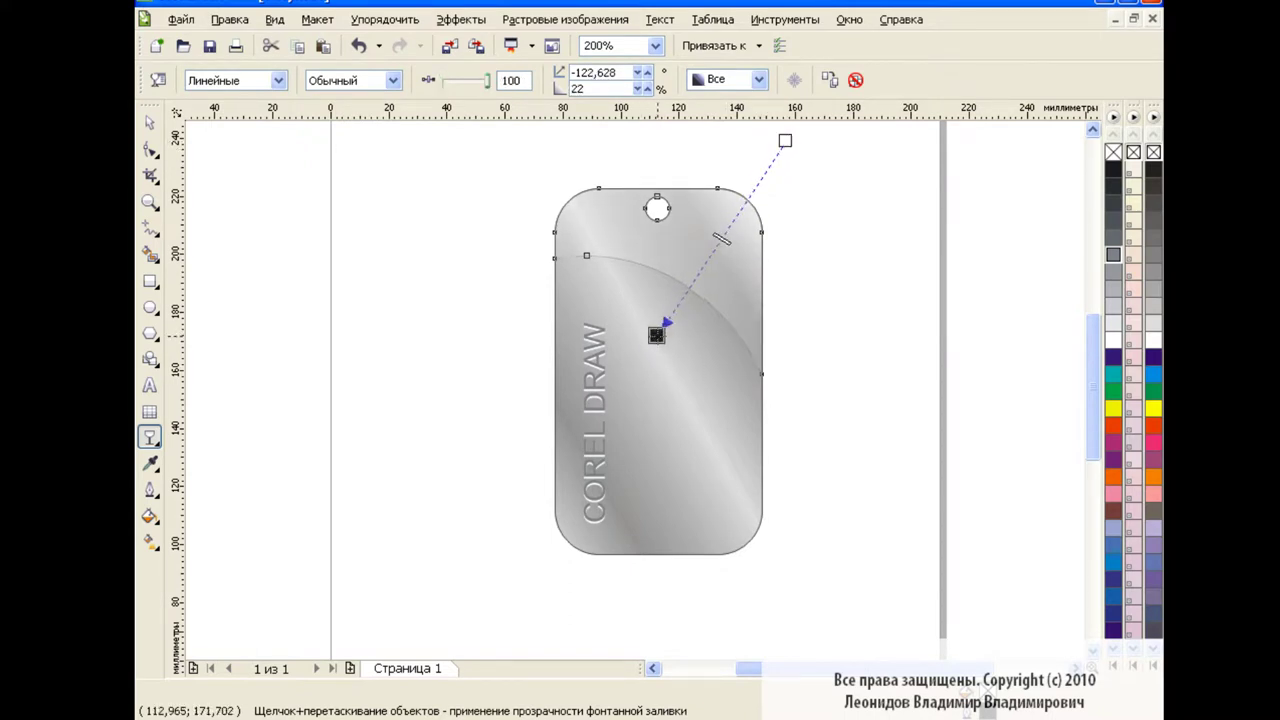
Remove the dark outline from all parts of the tag
left_click(150, 122)
left_click_drag(486, 157, 824, 578)
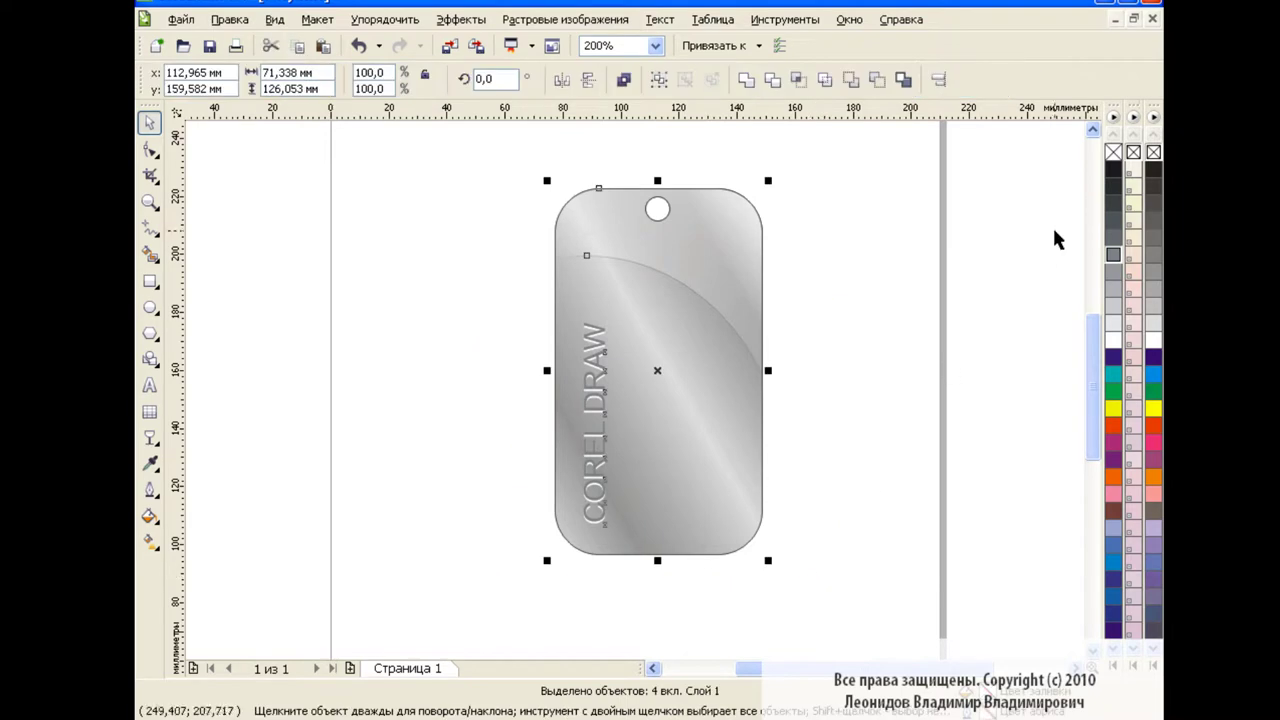
right_click(1113, 152)
left_click(850, 410)
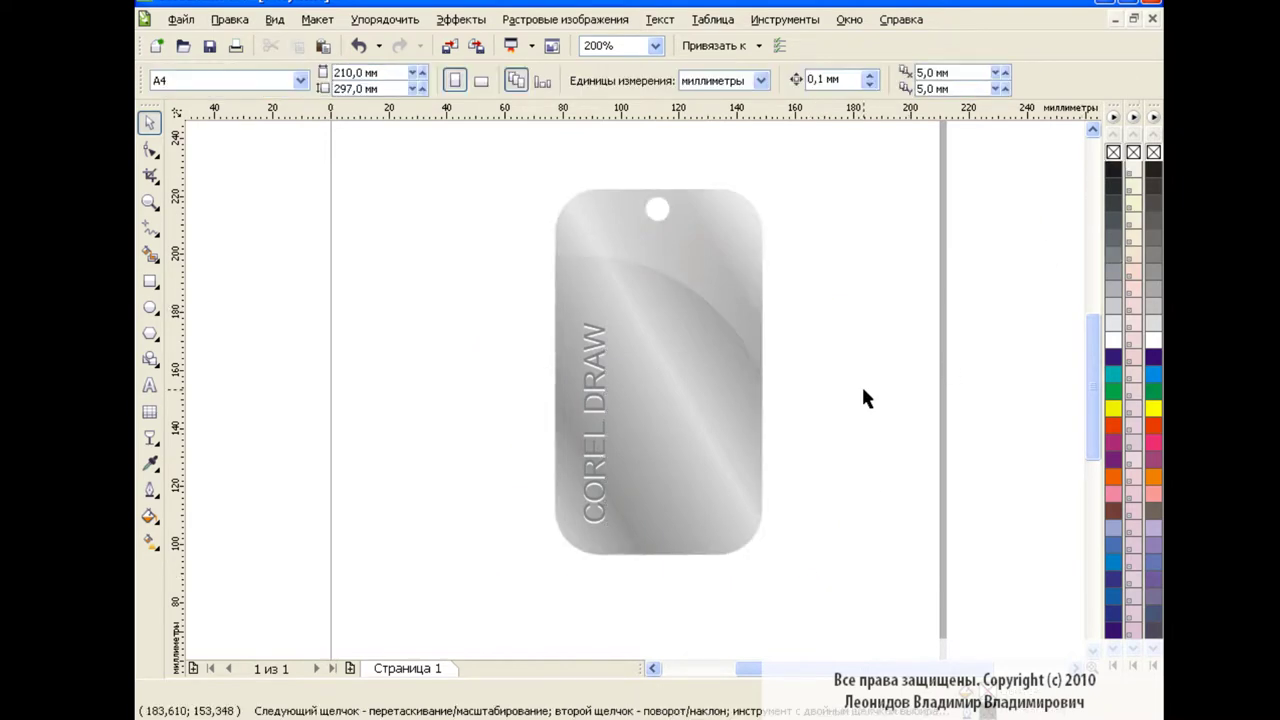
Draw a tall rectangle with rounded corners left of the tag
left_click(655, 46)
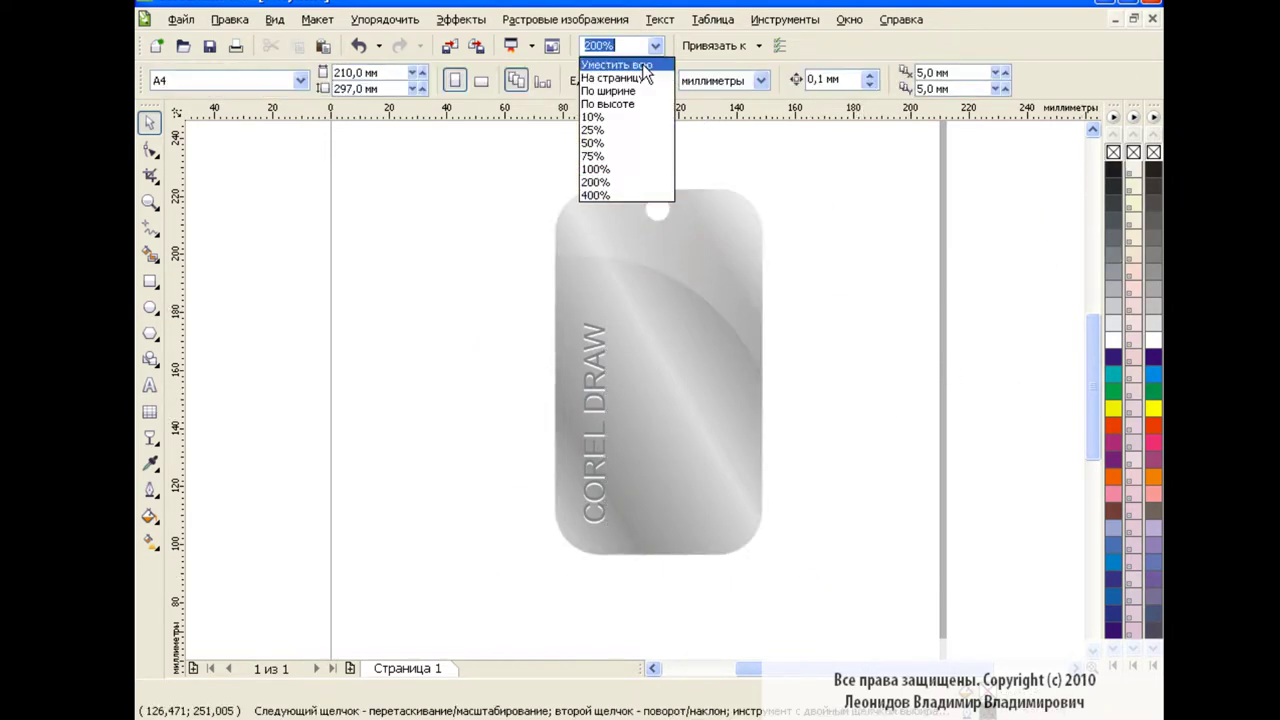
left_click(150, 281)
left_click_drag(380, 235, 426, 344)
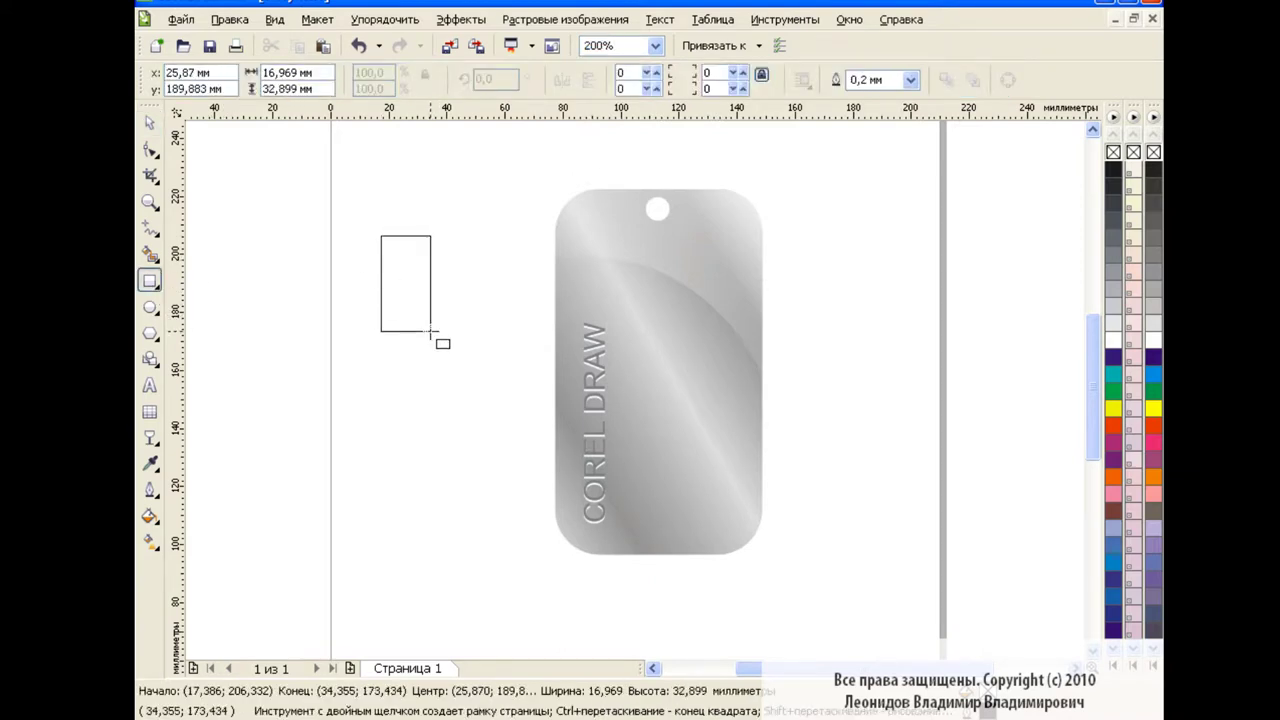
key("F10")
left_click_drag(380, 236, 380, 258)
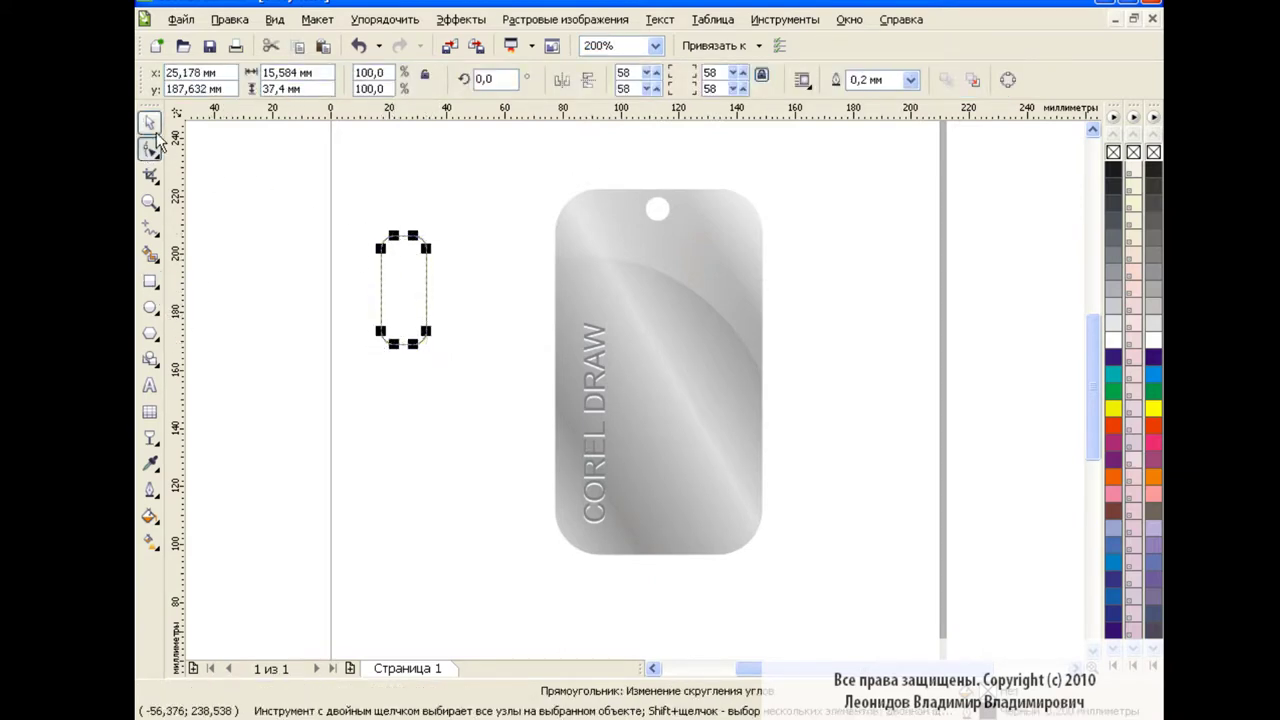
left_click(150, 122)
Set the rectangle's outline width to 2.5 mm
left_click(150, 489)
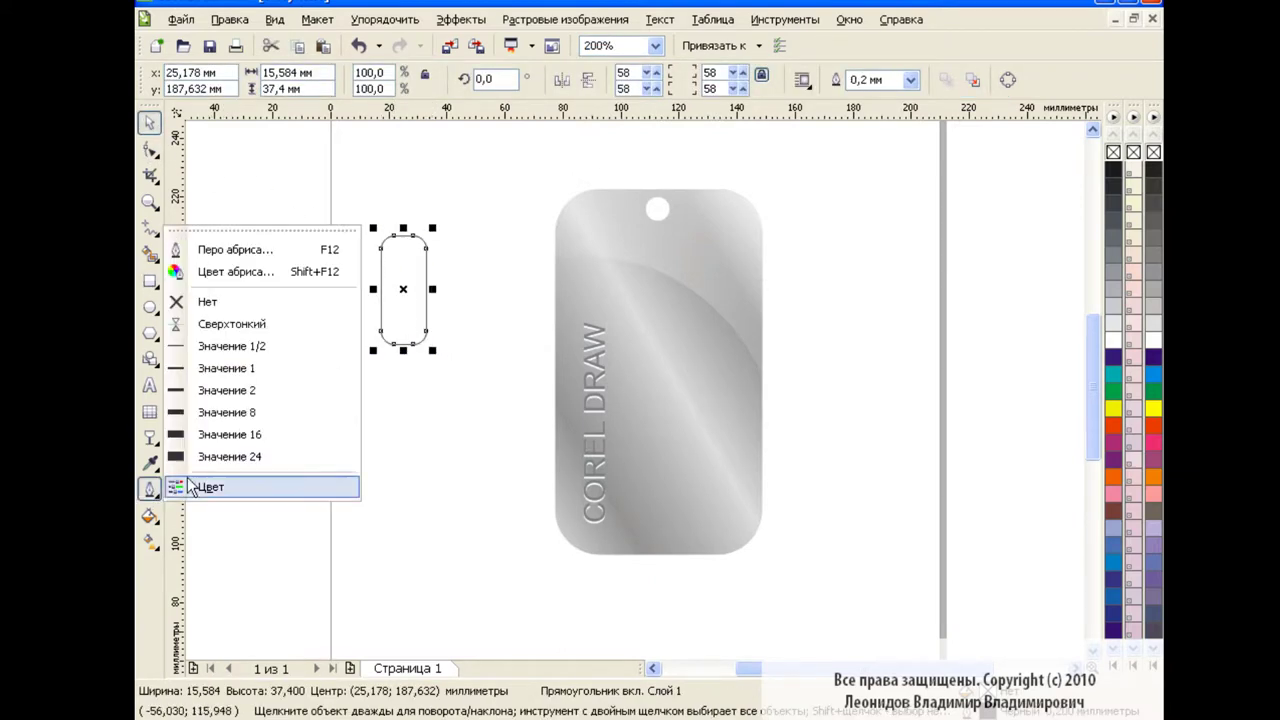
left_click(214, 249)
left_click(520, 257)
left_click(510, 385)
left_click(640, 518)
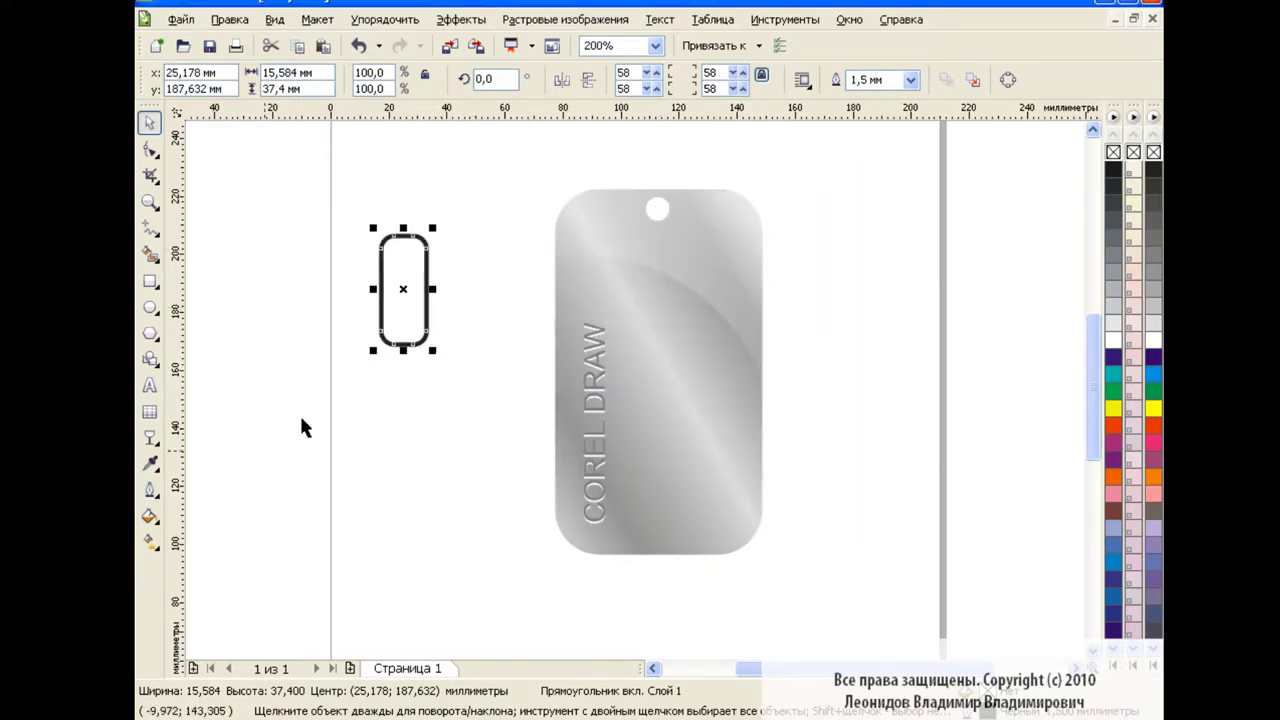
left_click(150, 489)
left_click(214, 249)
left_click(520, 257)
left_click(508, 414)
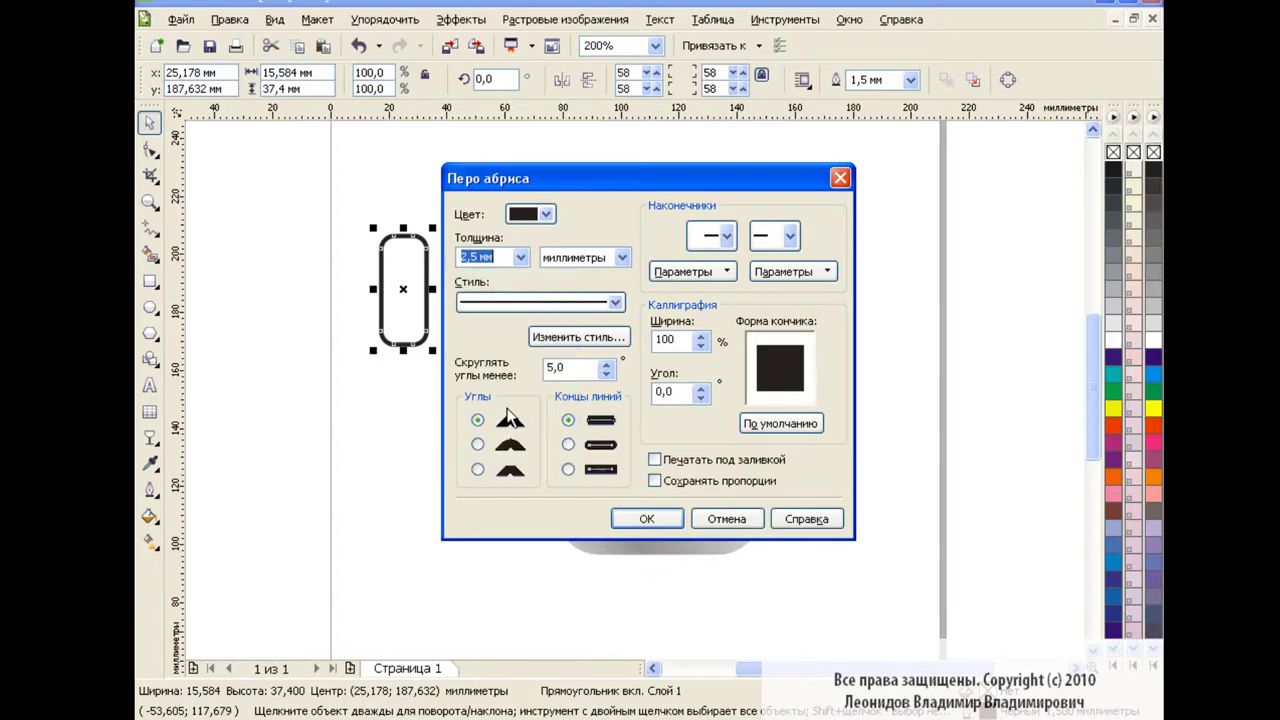
left_click(652, 519)
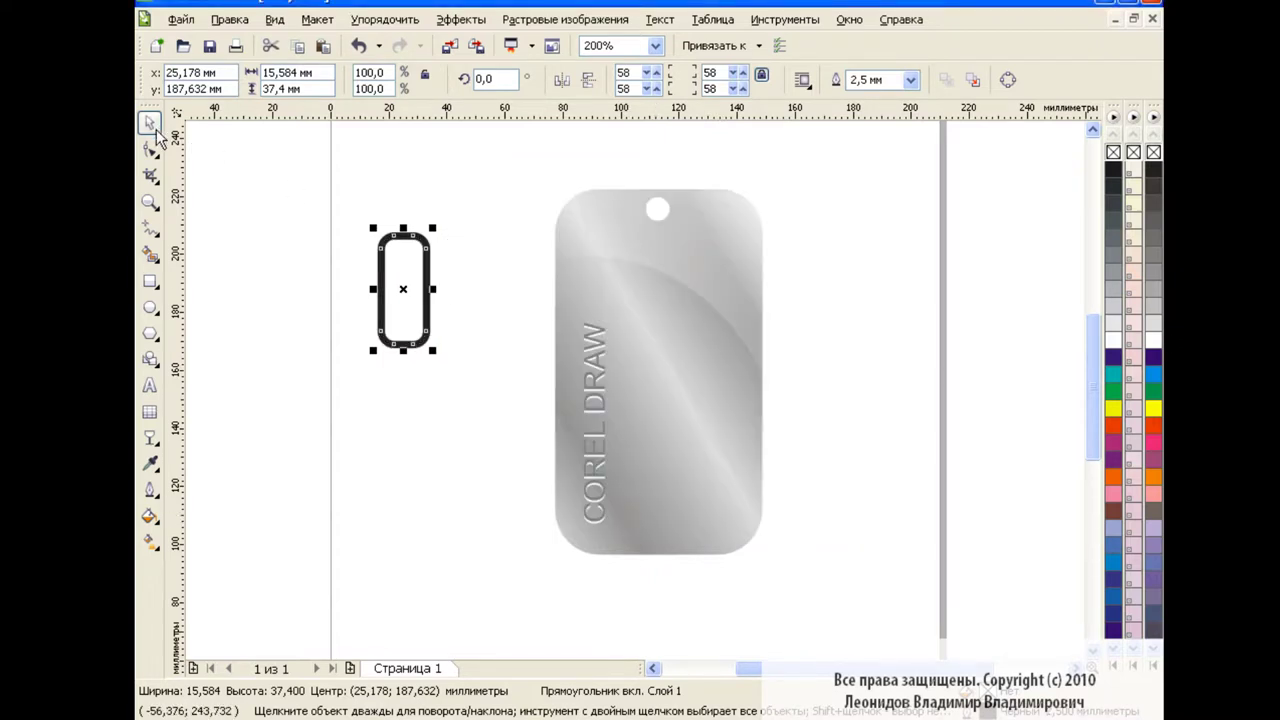
Make a narrower copy of the rounded link to its right
left_click(440, 292)
left_click(389, 266)
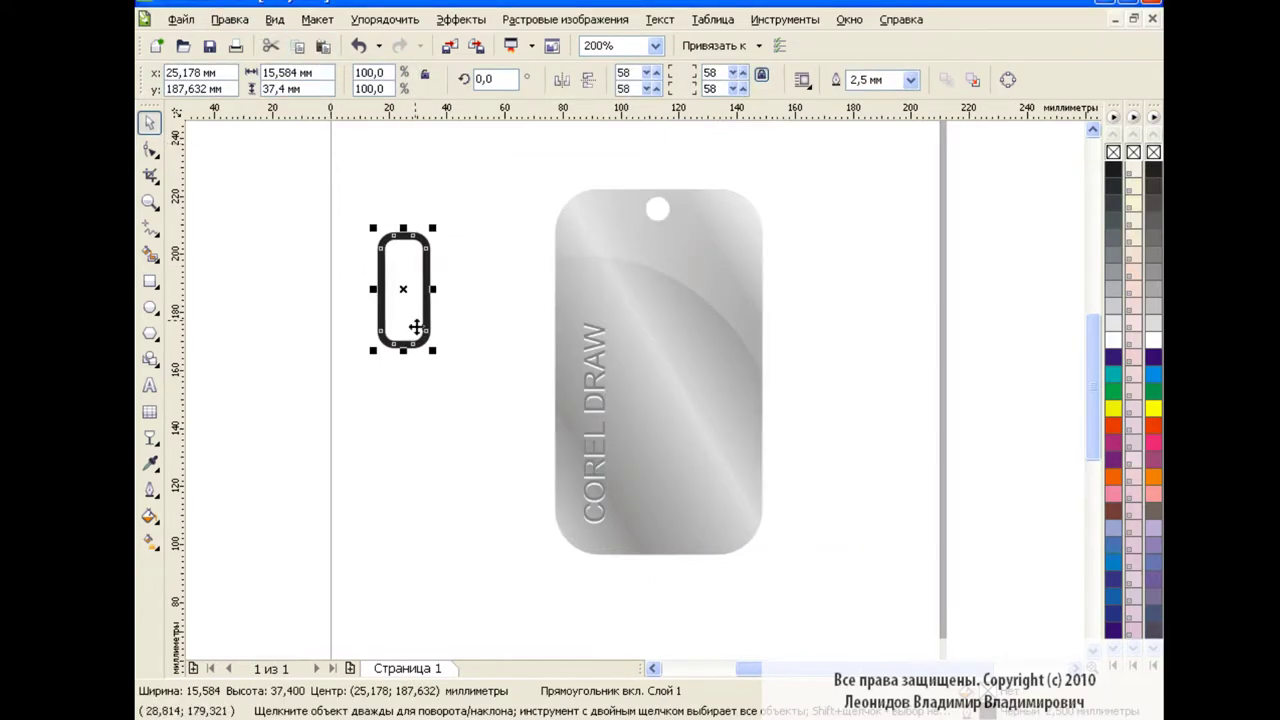
left_click_drag(405, 292, 488, 293)
left_click(404, 288)
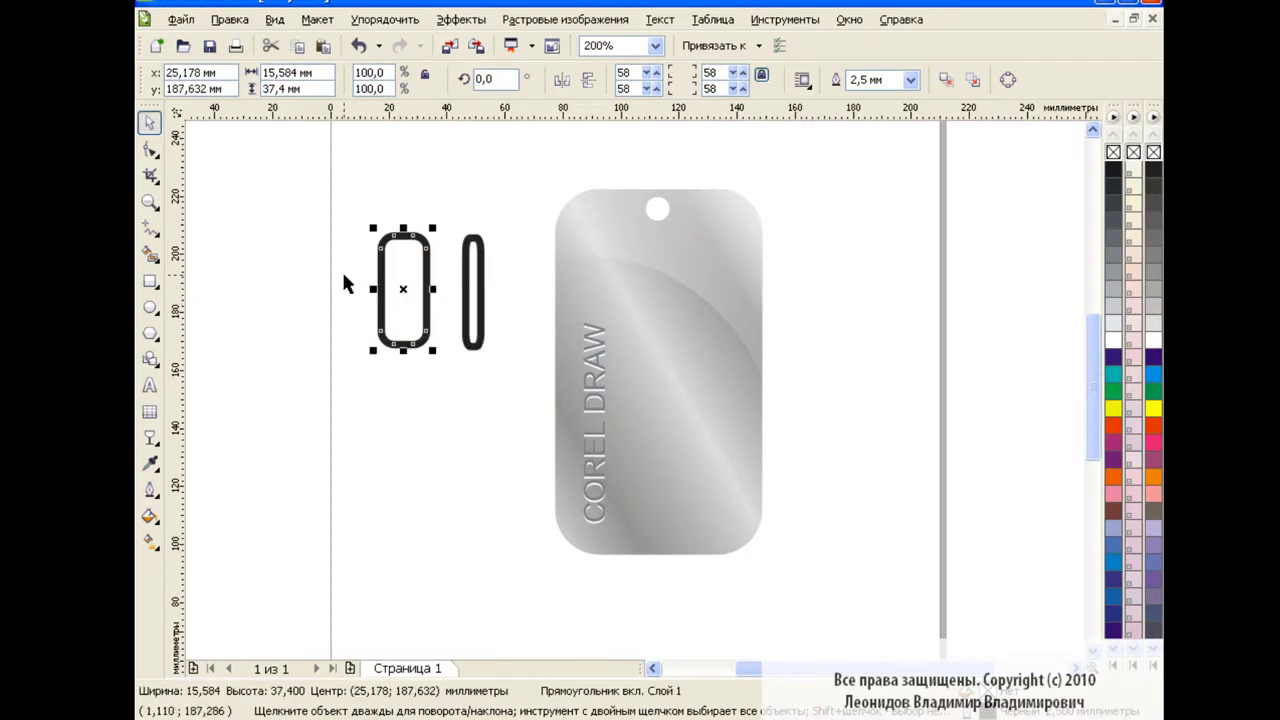
Give the rounded link a light grey outline
right_click(1113, 272)
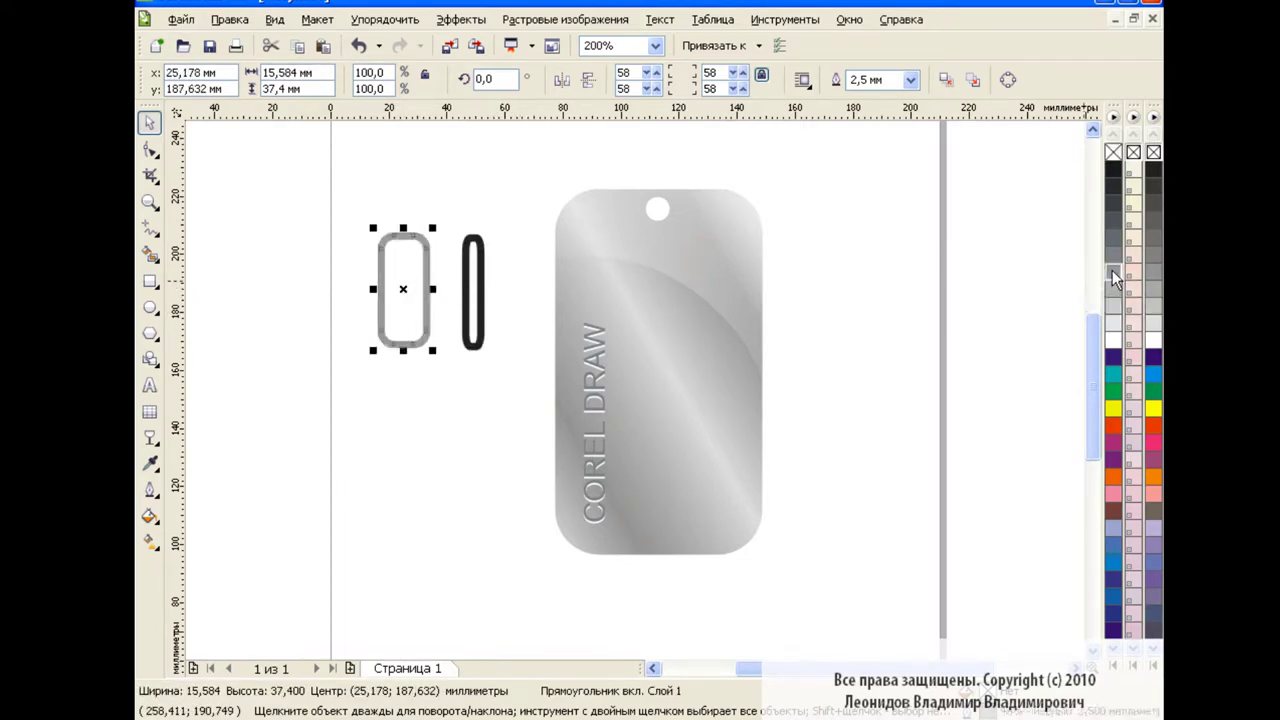
right_click(1113, 256)
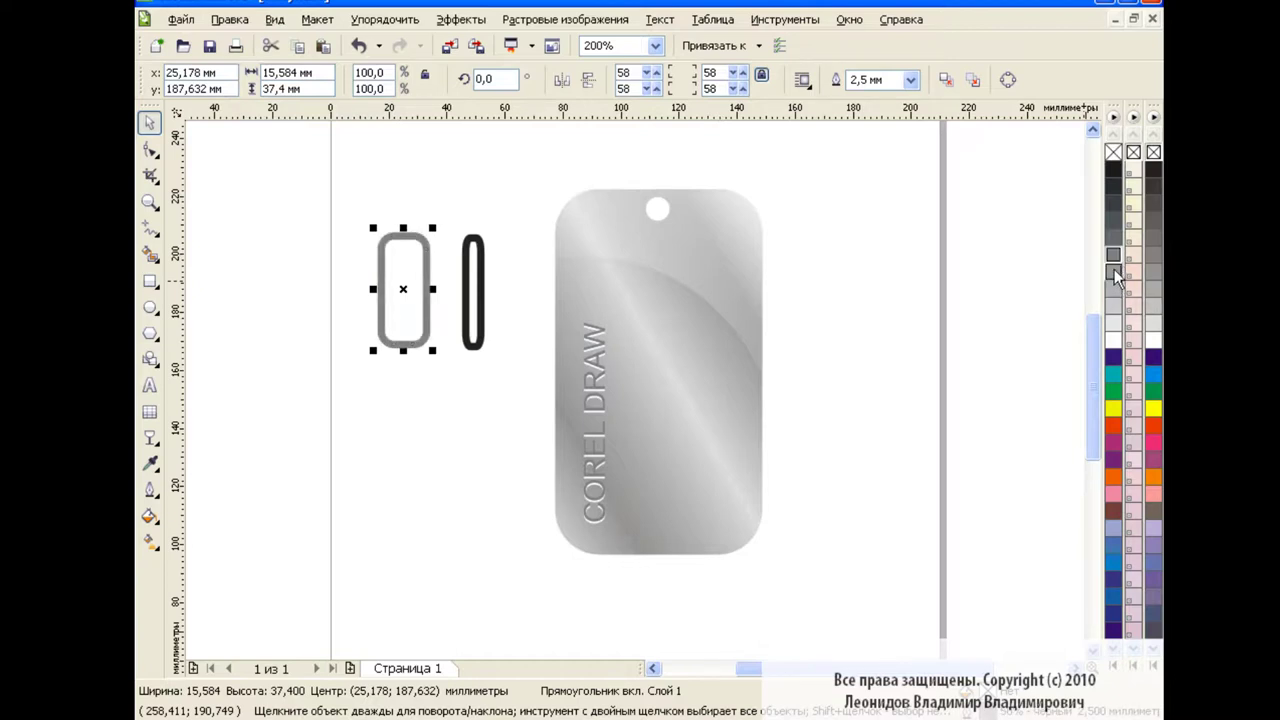
right_click(1113, 270)
Squeeze the copy into a thin grey-filled bar and hang it inside the link's top
left_click(479, 278)
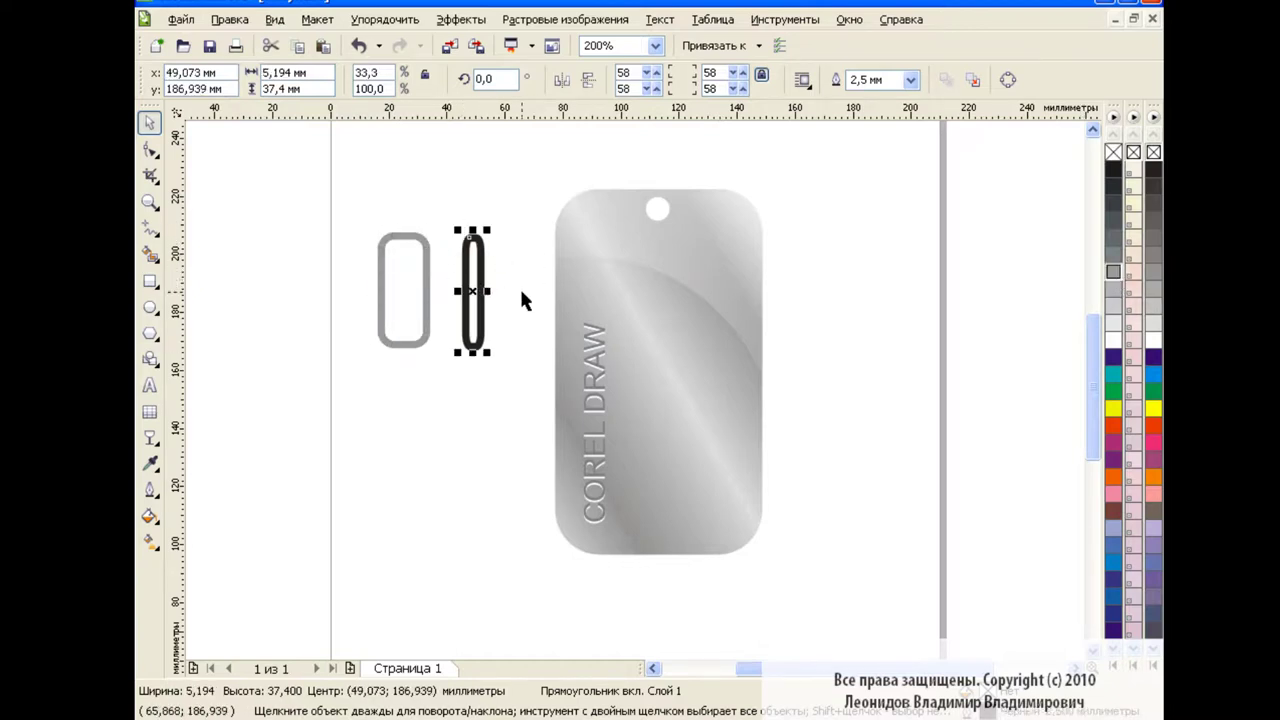
left_click_drag(487, 291, 478, 291)
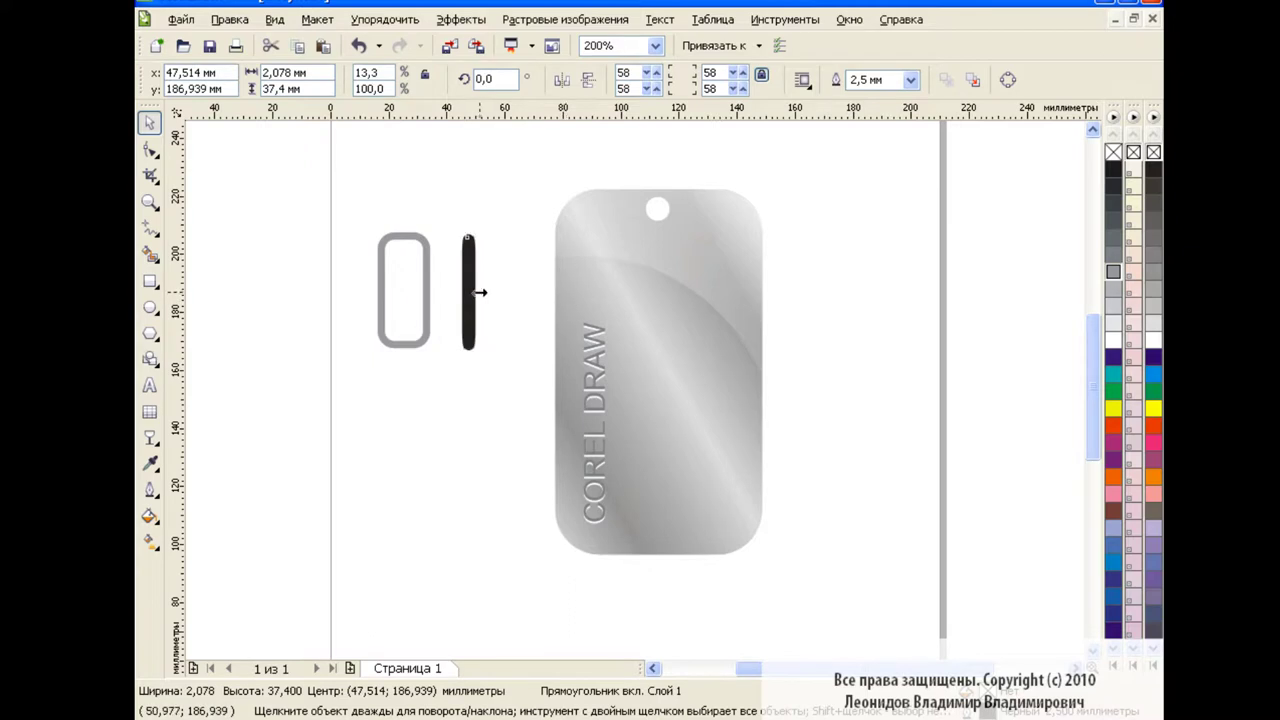
left_click(1113, 271)
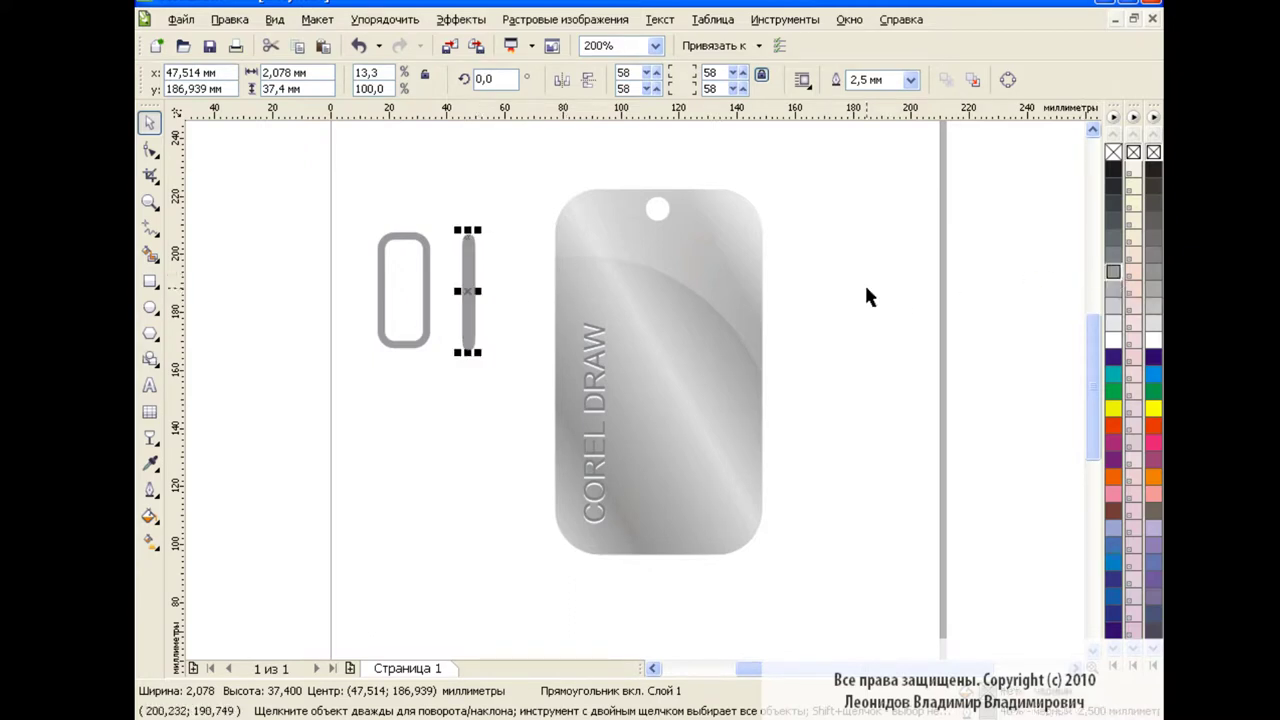
key("Escape")
left_click_drag(474, 306, 419, 206)
key("Escape")
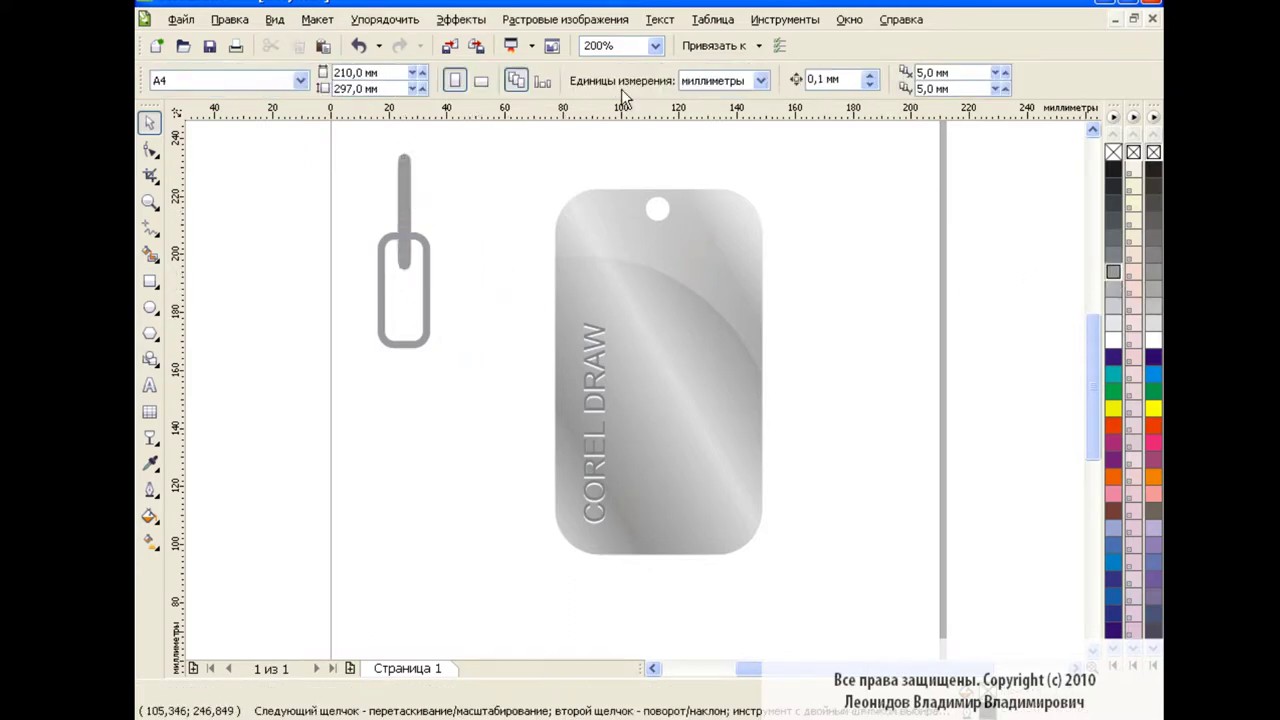
left_click(656, 46)
Shrink the link and bar, top-align and group them, and place them on the tag's hole
left_click(600, 169)
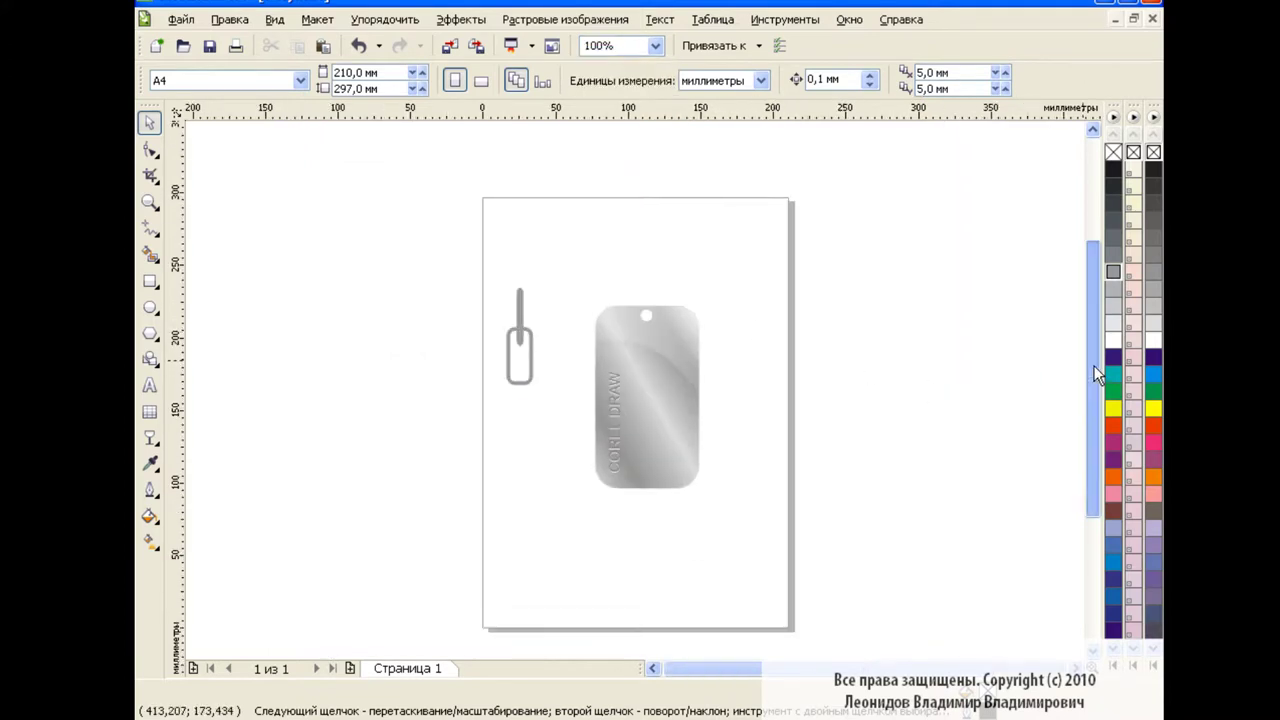
mouse_move(495, 338)
left_mouse_down()
mouse_move(551, 484)
mouse_move(524, 410)
left_mouse_up()
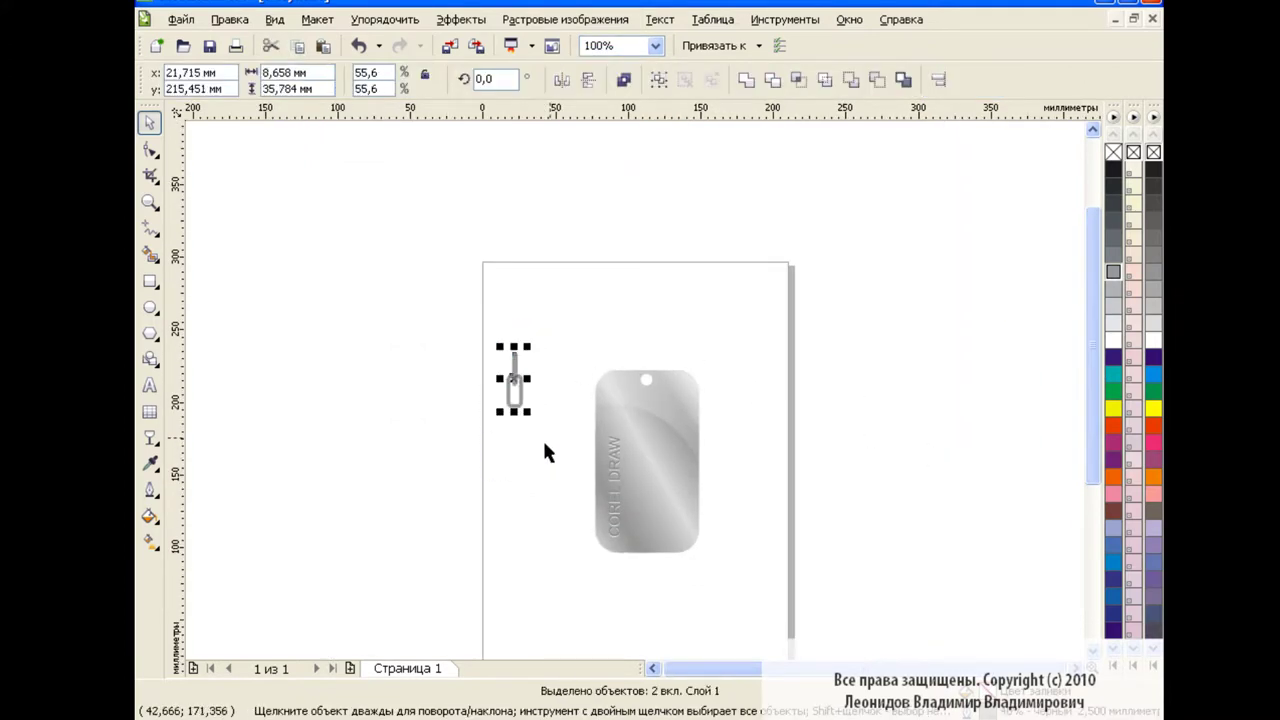
key("Escape")
left_click_drag(490, 335, 545, 425)
key("t")
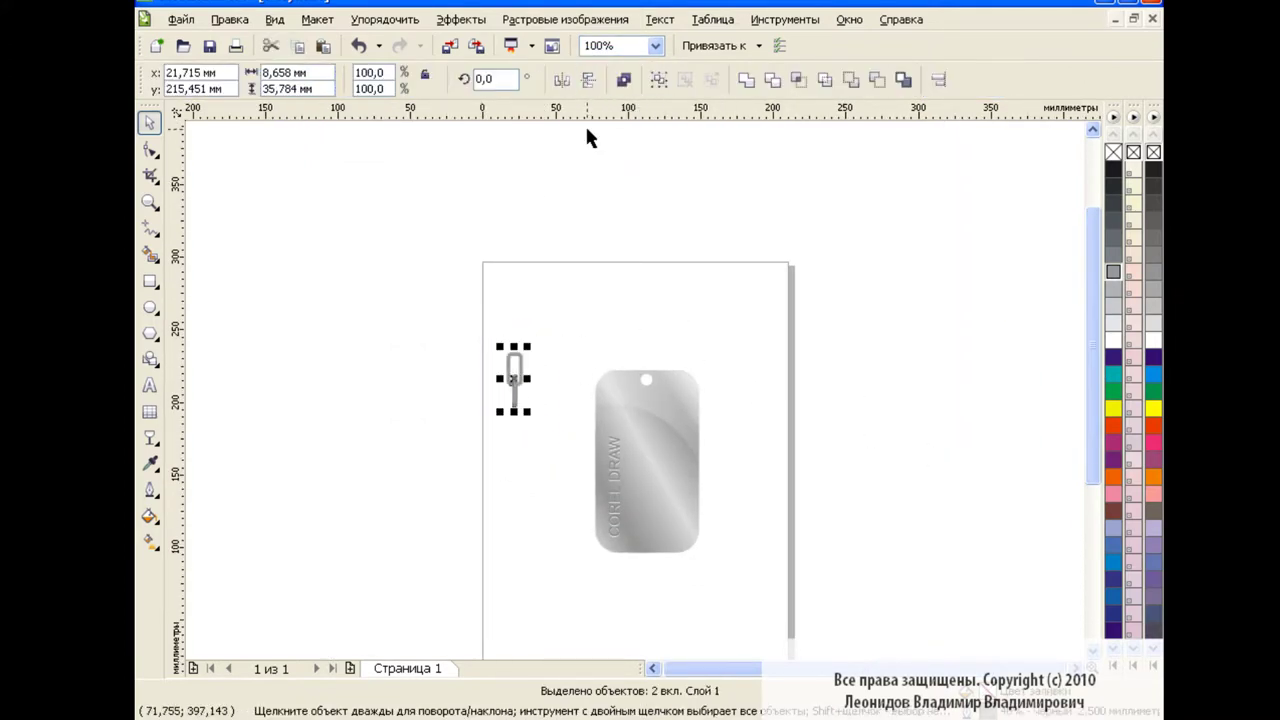
left_click_drag(513, 377, 647, 352)
key("ctrl+g")
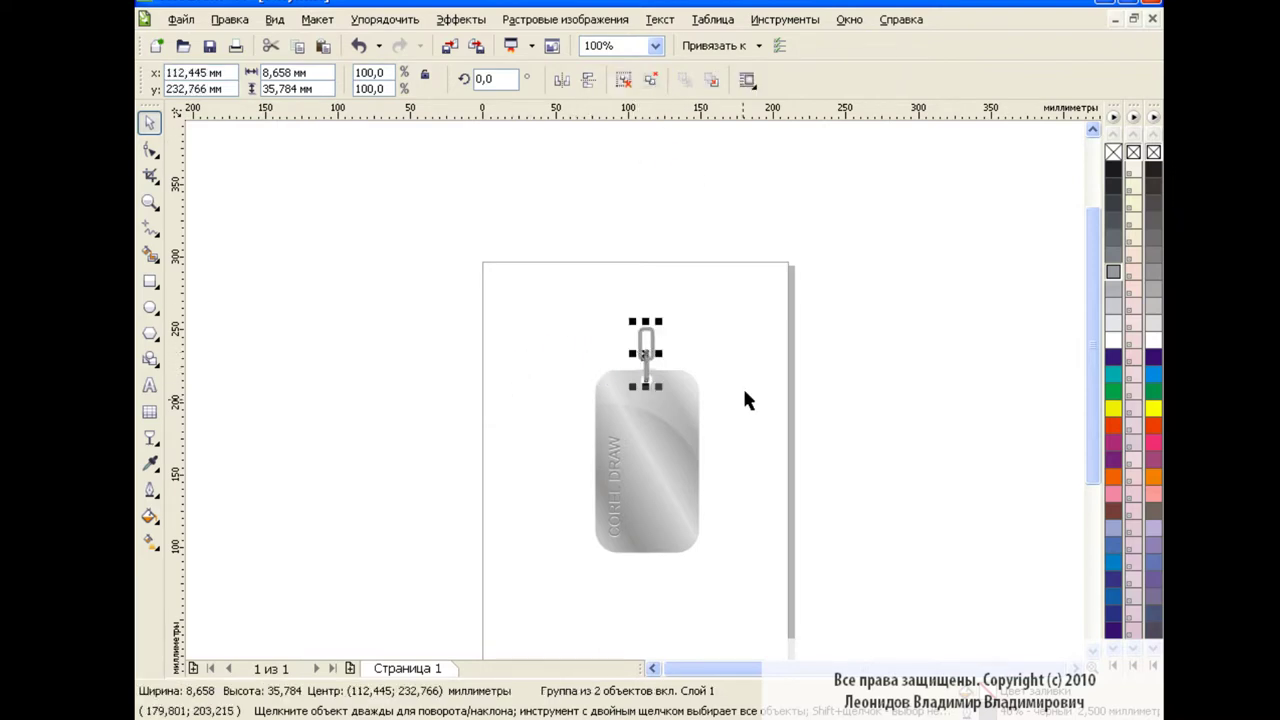
key("Escape")
double_click(661, 354)
left_click_drag(676, 300, 662, 304)
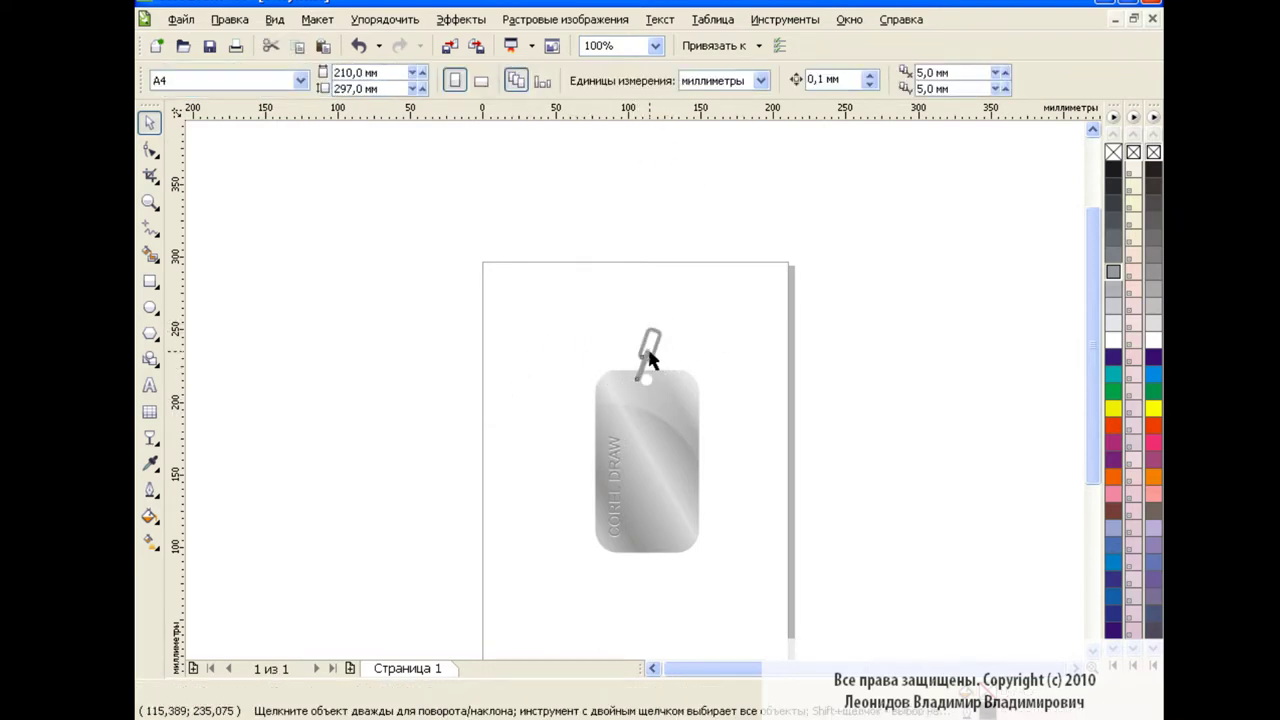
left_click_drag(651, 348, 653, 355)
key("Escape")
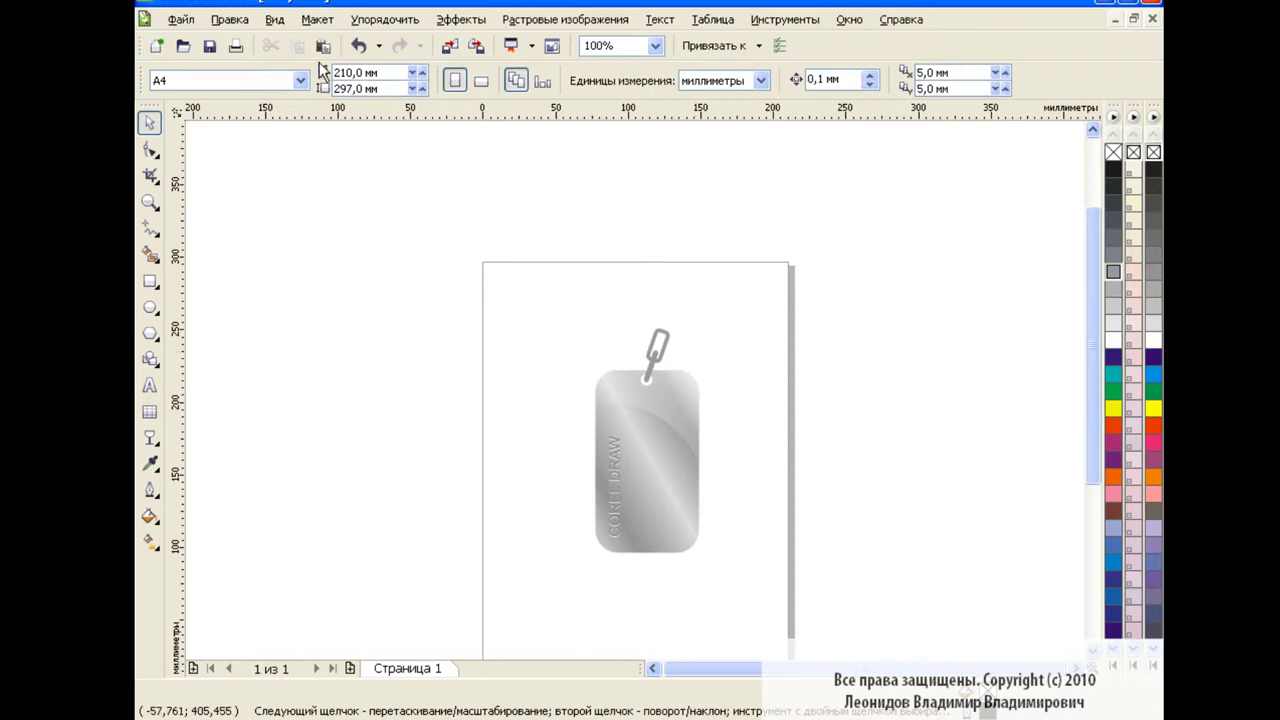
Paste a copy of the link above the first and rotate it horizontal
left_click(660, 354)
left_click(298, 46)
left_click(322, 46)
mouse_move(660, 354)
left_mouse_down()
mouse_move(680, 298)
mouse_move(666, 312)
mouse_move(697, 316)
mouse_move(690, 228)
left_mouse_up()
left_click(666, 310)
left_click(759, 308)
left_click(660, 335)
left_click(690, 228)
mouse_move(721, 182)
left_mouse_down()
mouse_move(743, 235)
mouse_move(740, 195)
mouse_move(705, 250)
left_mouse_up()
left_click(817, 275)
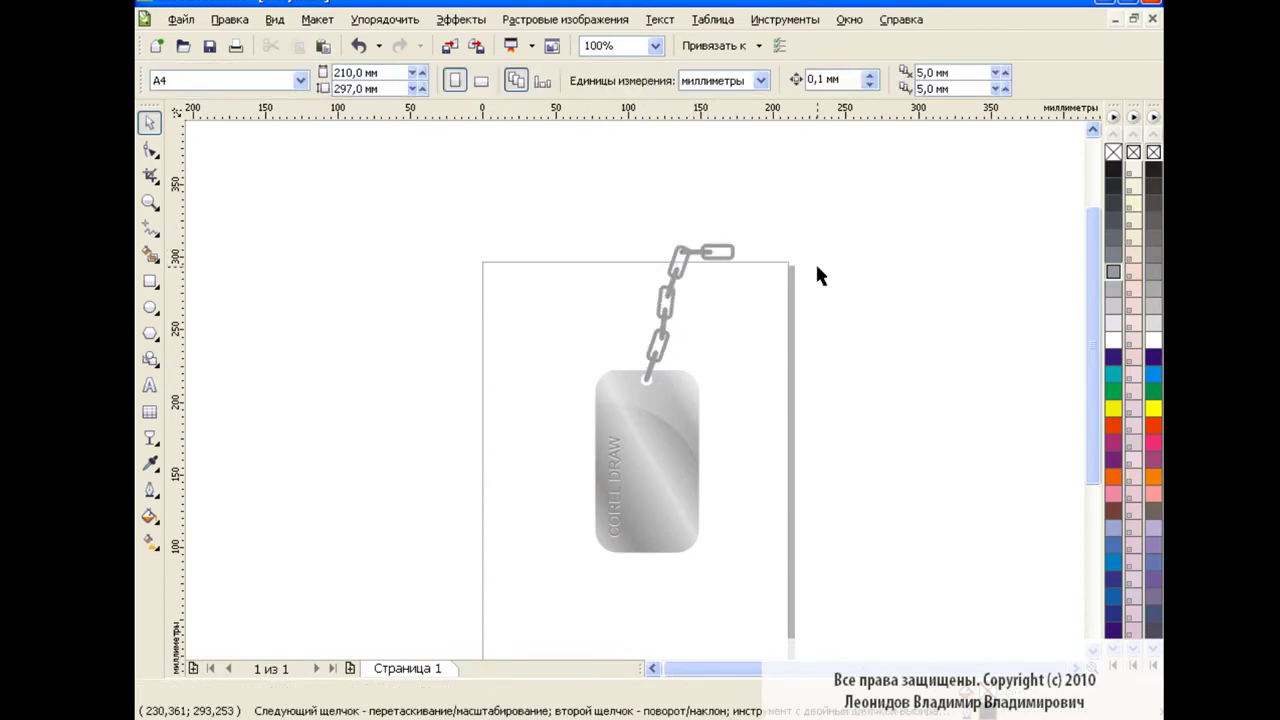
Move another link to the chain's end and rotate it, then select the whole tag
mouse_move(657, 355)
left_mouse_down()
mouse_move(737, 226)
mouse_move(757, 234)
mouse_move(752, 266)
left_mouse_up()
left_click(737, 226)
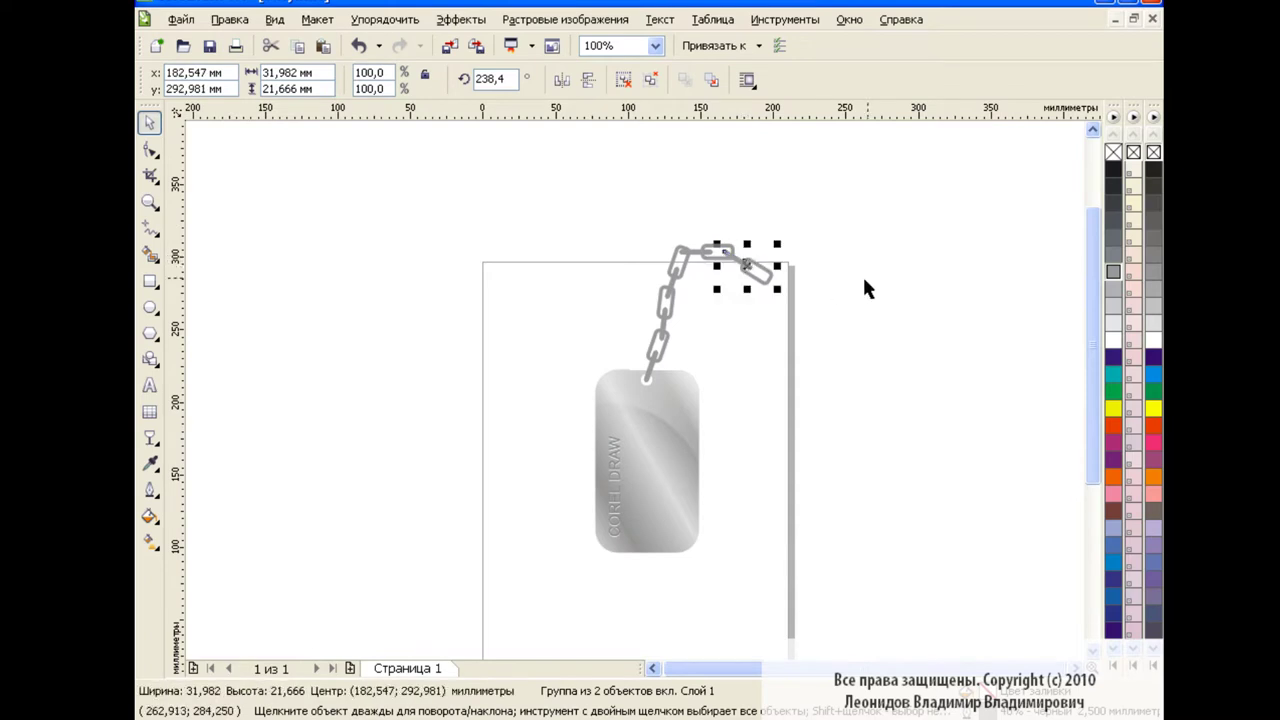
left_click(820, 392)
left_click_drag(563, 368, 752, 592)
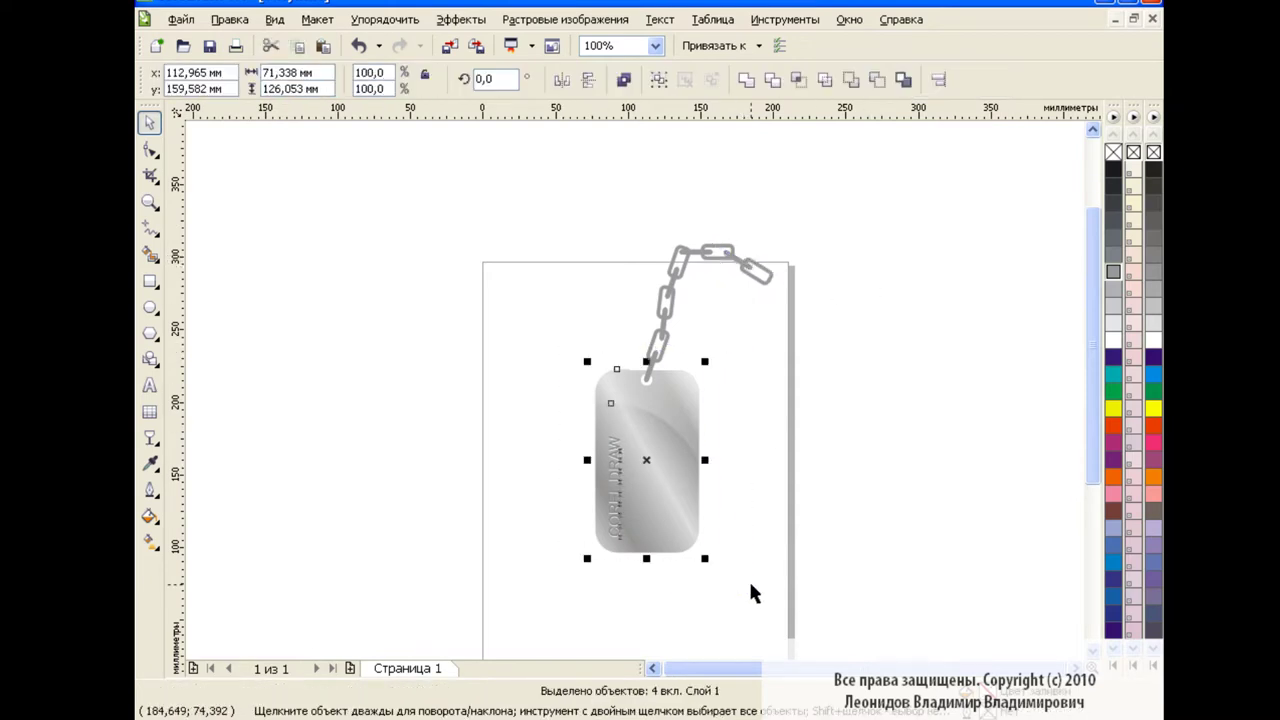
Group the four dog-tag objects into one tag
left_click(760, 437)
left_click_drag(574, 350, 752, 560)
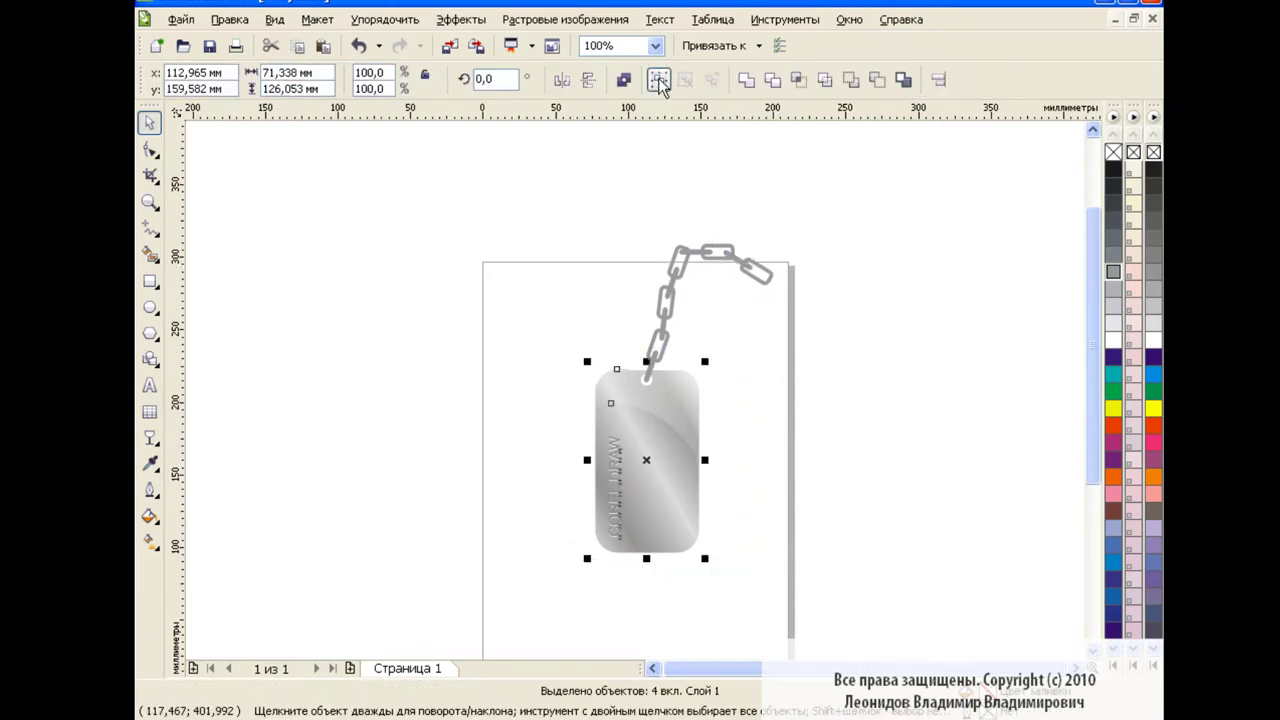
left_click(730, 410)
left_click_drag(586, 578, 587, 579)
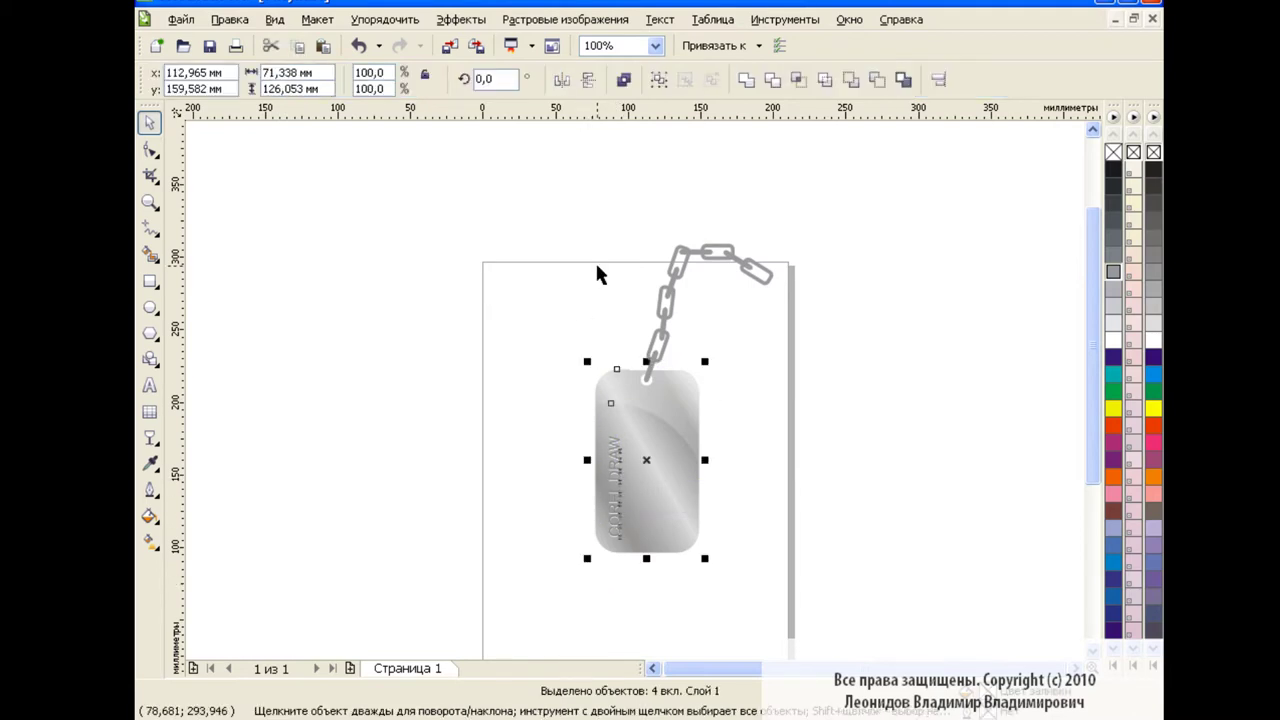
left_click(659, 81)
Rotate the tag slightly around its top hole
left_click(758, 451)
left_click(652, 457)
left_click(648, 460)
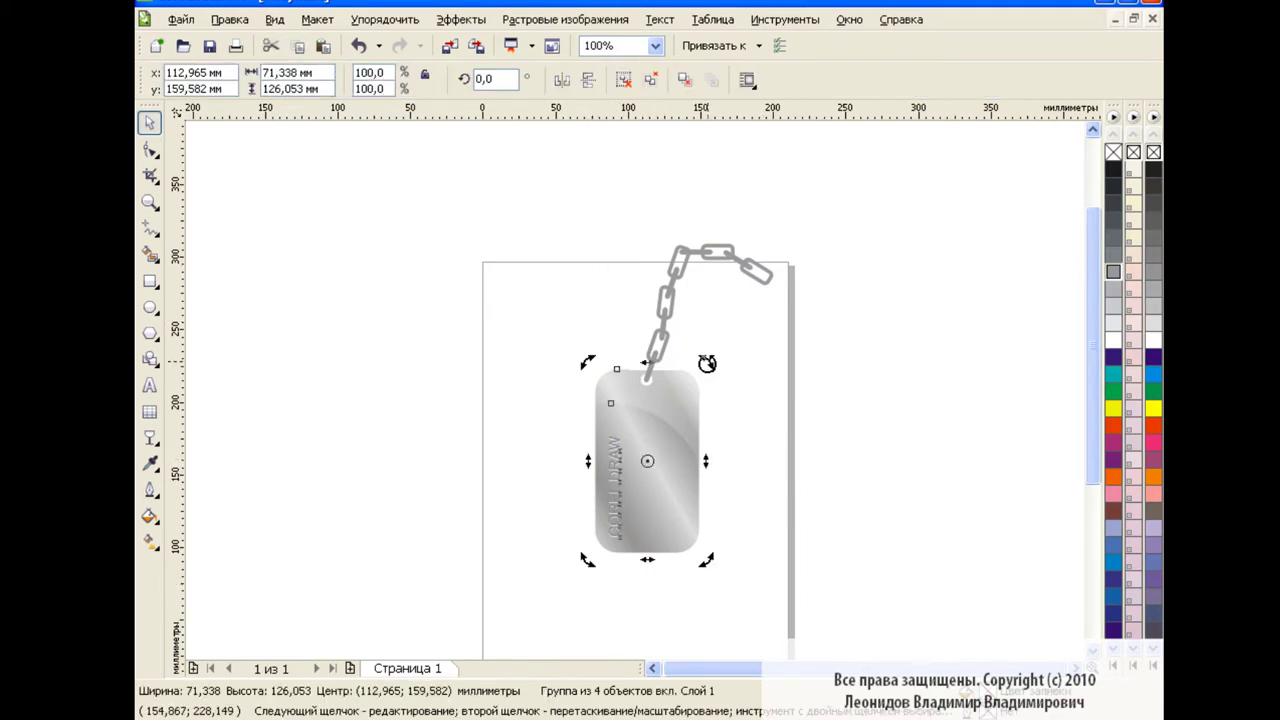
left_click_drag(706, 362, 712, 386)
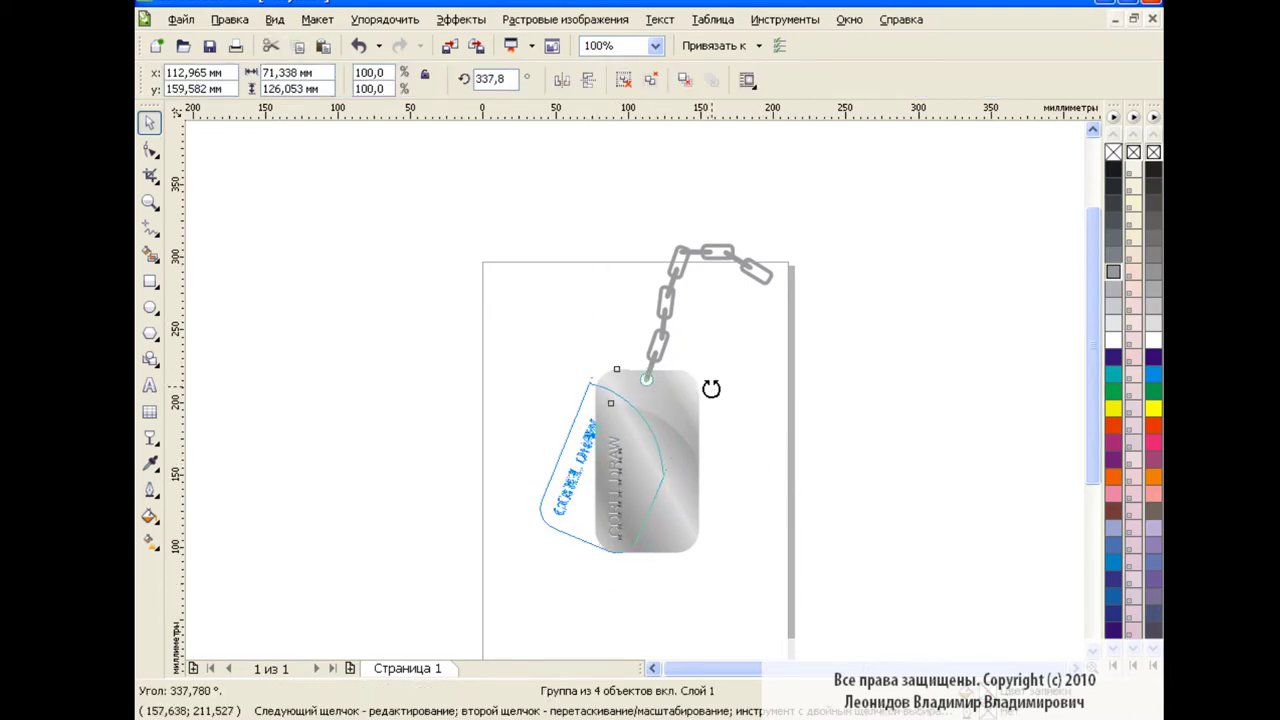
Rotate out a tilted duplicate of the tag overlapping the first
left_click(794, 409)
left_click(658, 468)
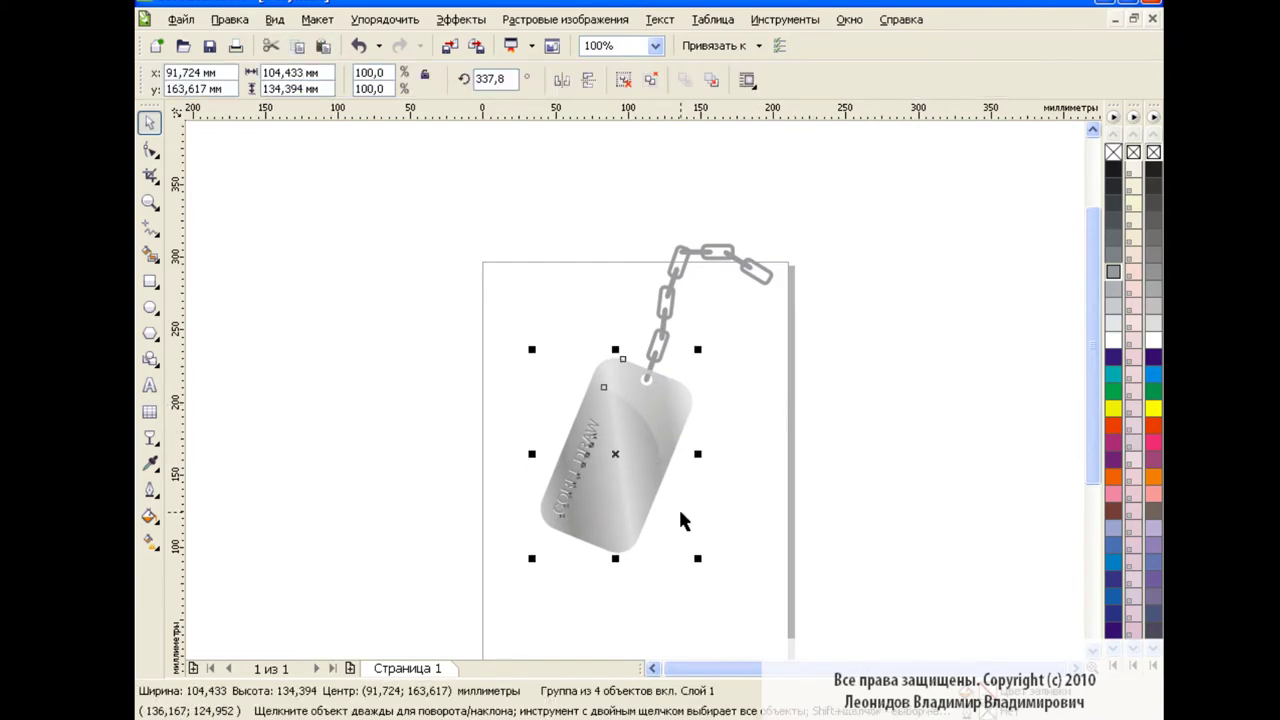
left_click(617, 451)
left_click_drag(523, 560, 624, 586)
Move the chain's end link down and to the right so it hangs downward
left_click(840, 449)
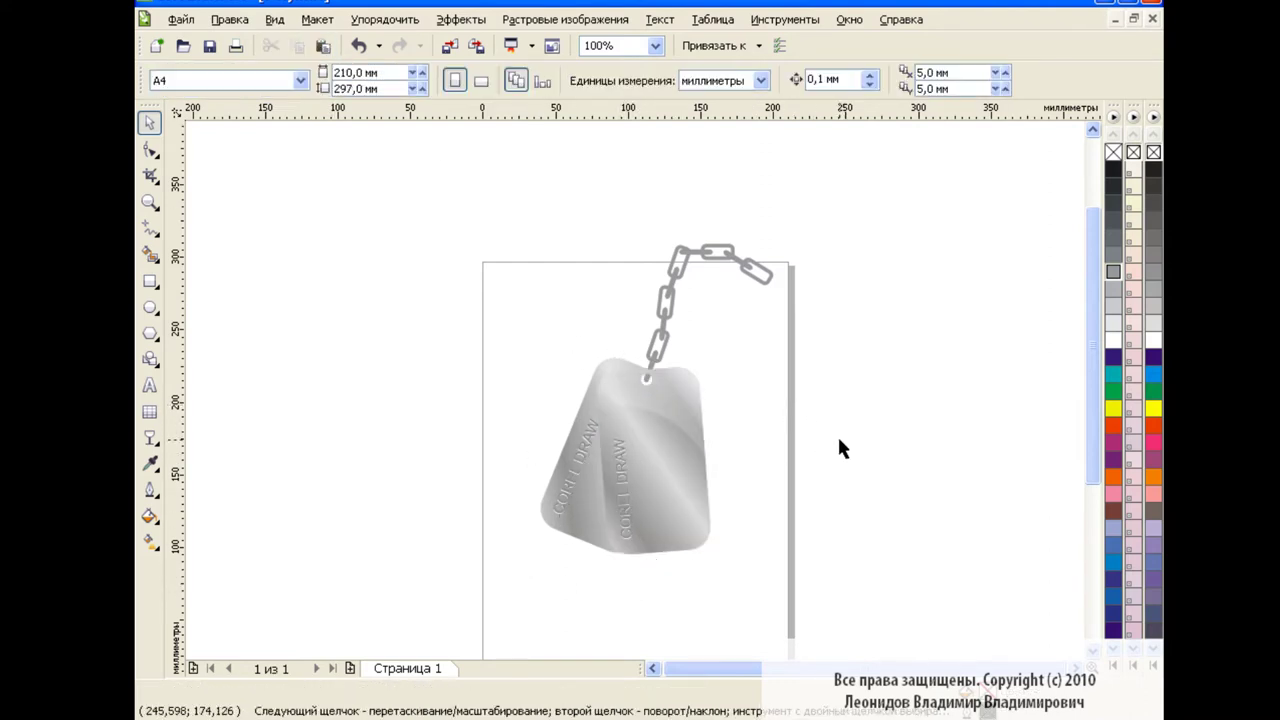
left_click(656, 462)
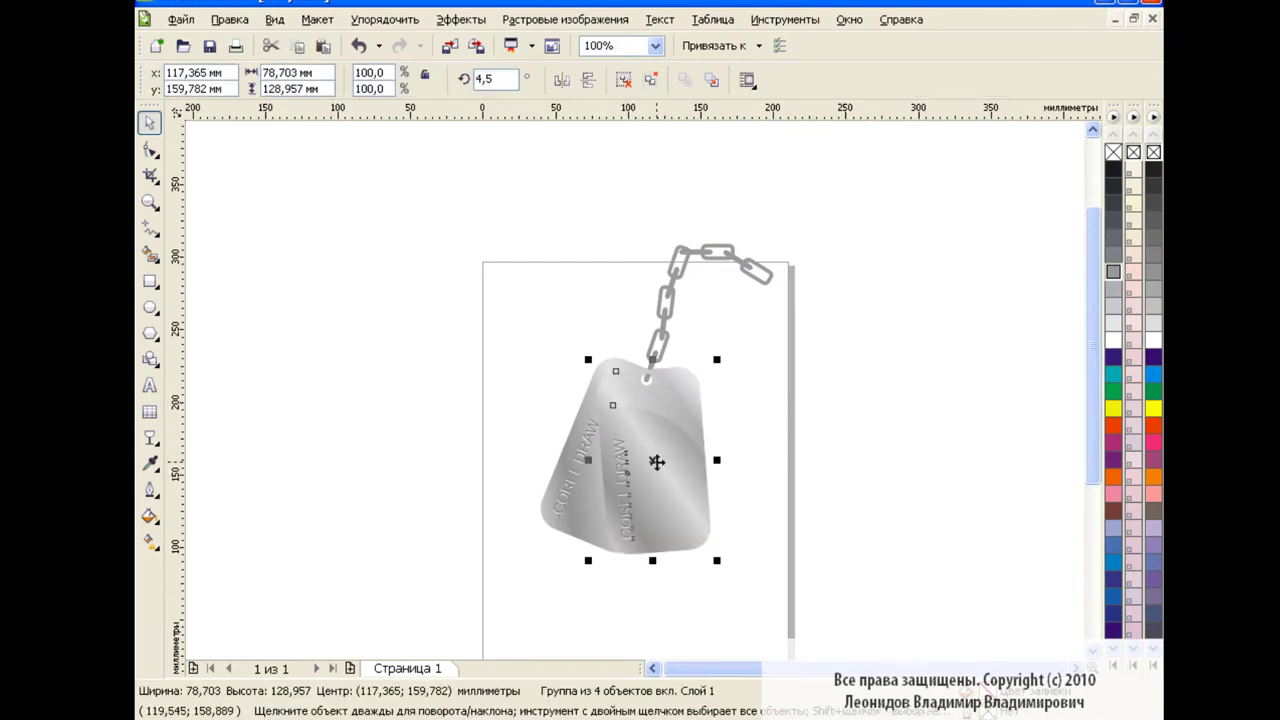
left_click(832, 449)
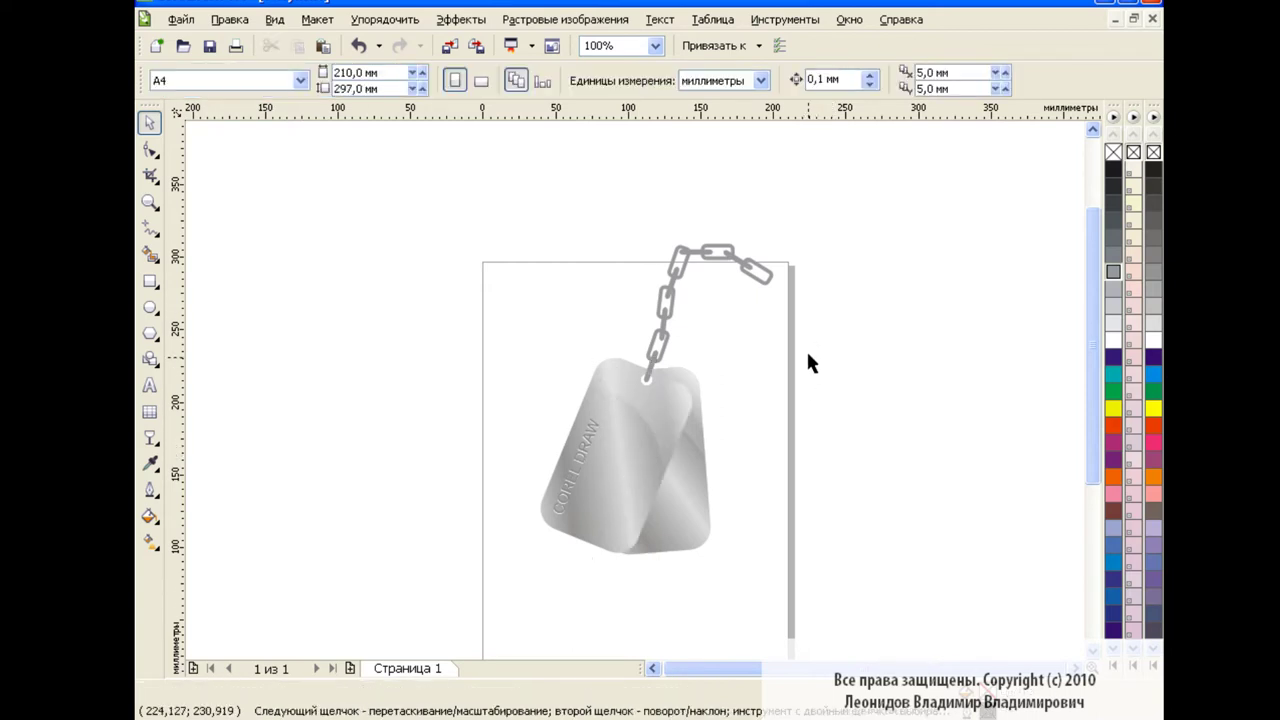
left_click(733, 250)
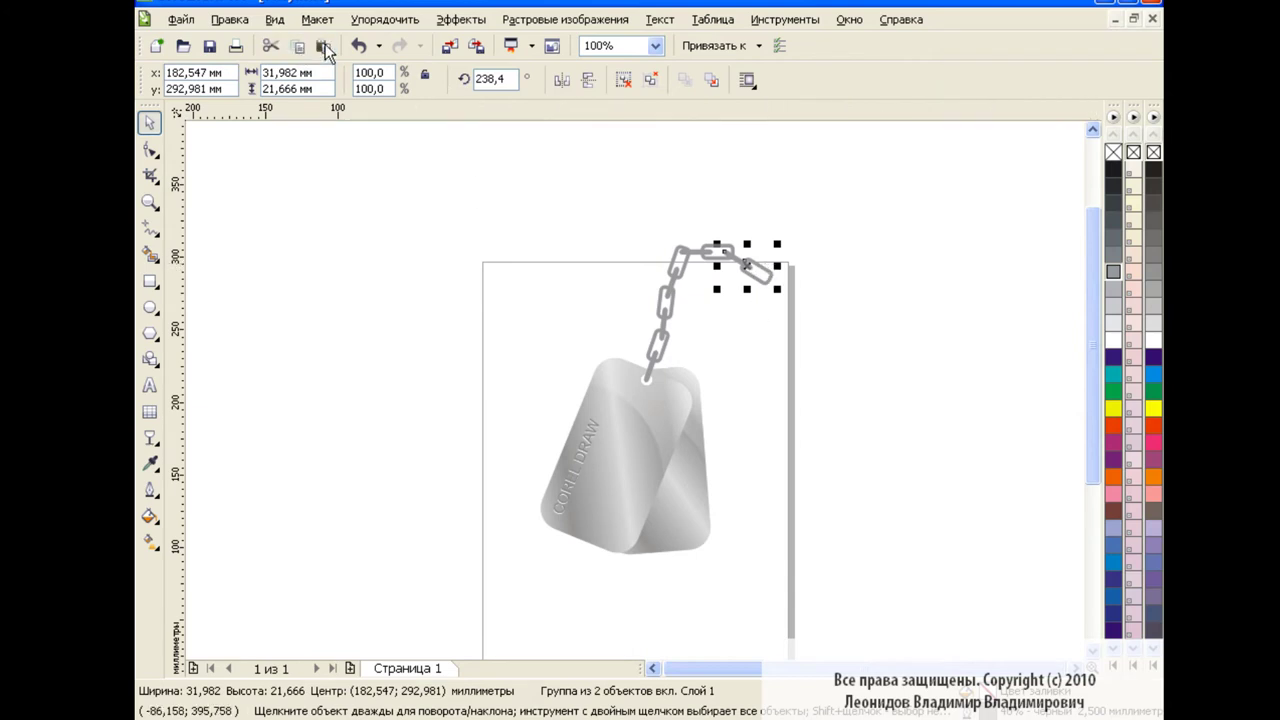
left_click_drag(757, 268, 814, 296)
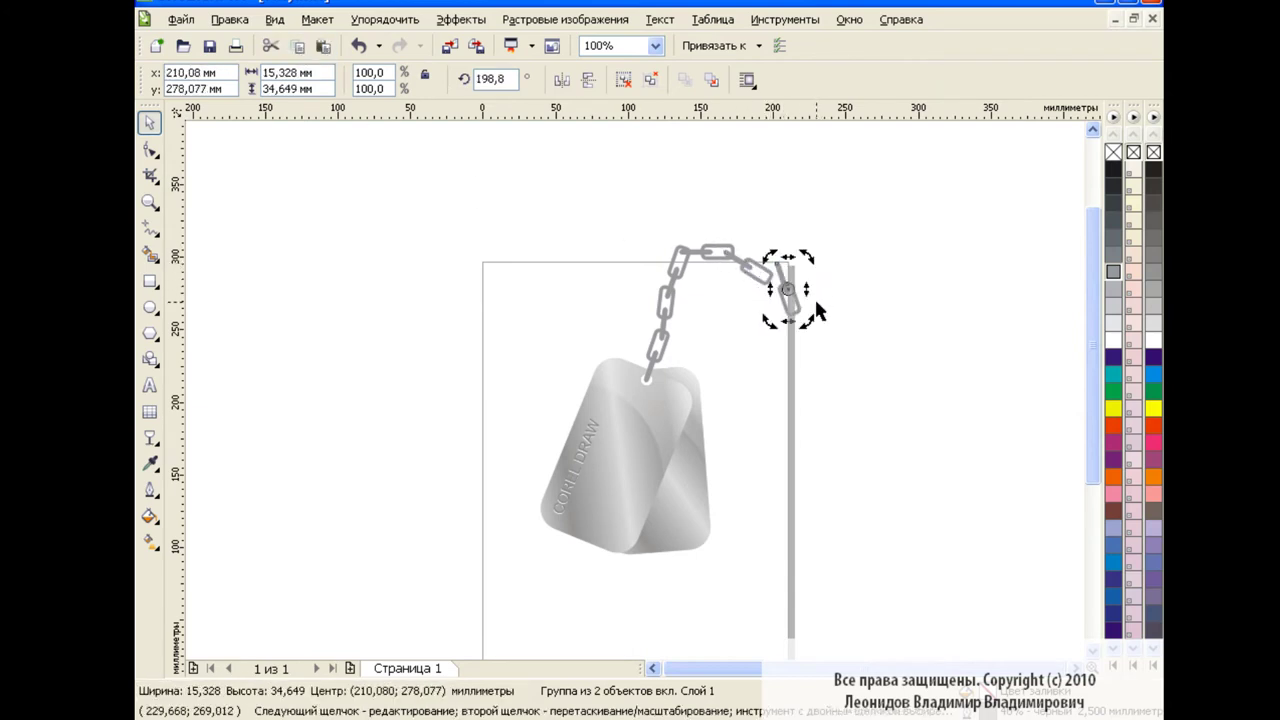
left_click(828, 322)
Group both tags and the chain together
scroll(1089, 314, "down", 2)
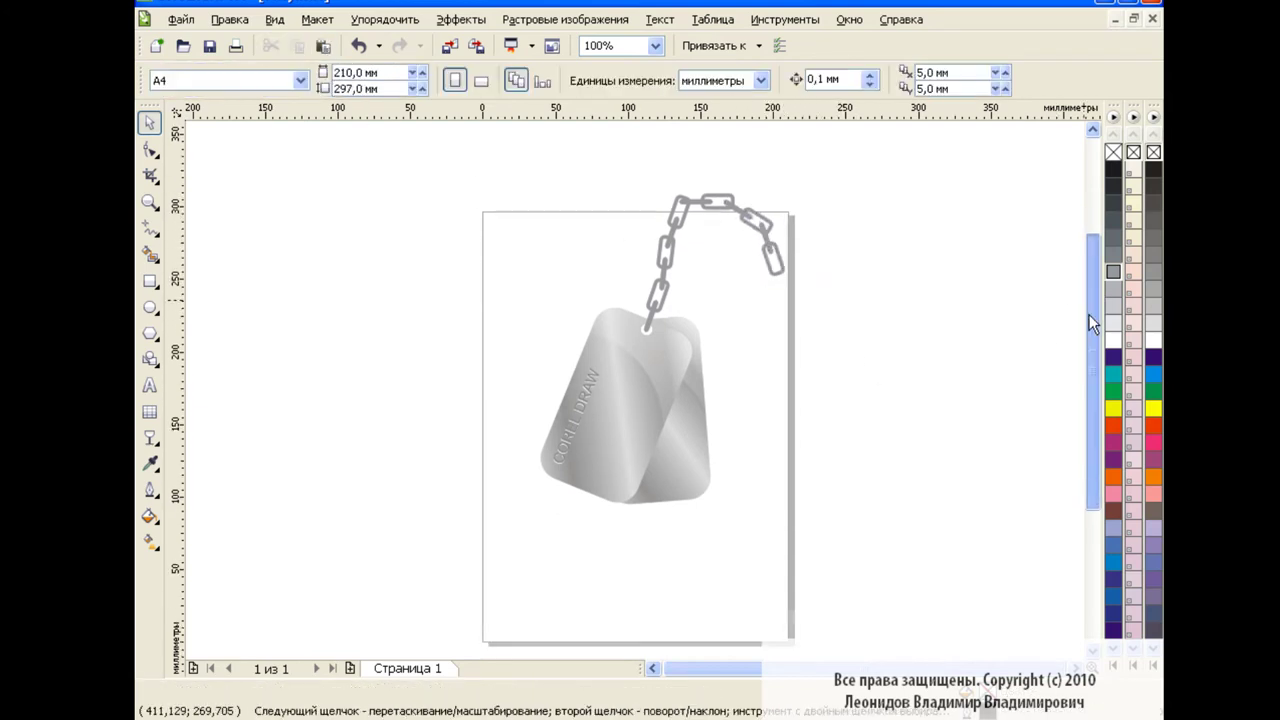
left_click_drag(486, 149, 800, 505)
left_click(660, 82)
left_click(918, 375)
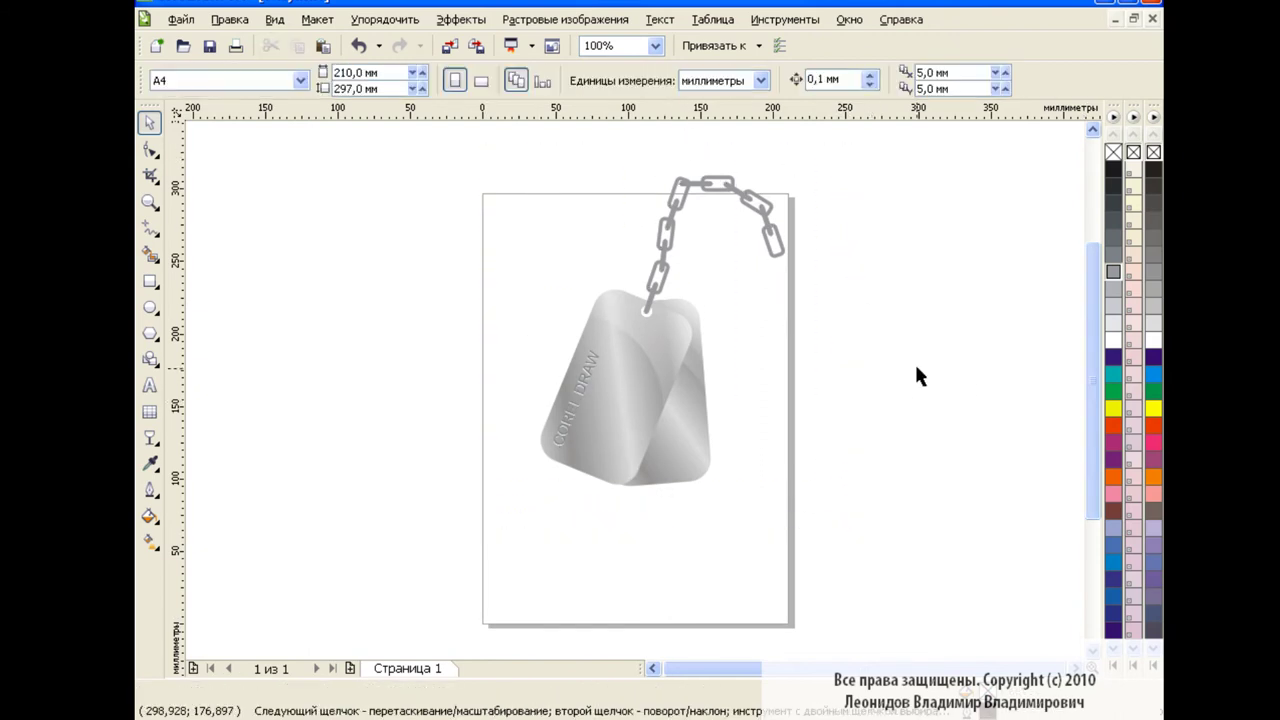
Draw a wide rectangle and give it a purple radial fountain fill
key("F6")
left_click_drag(418, 140, 892, 416)
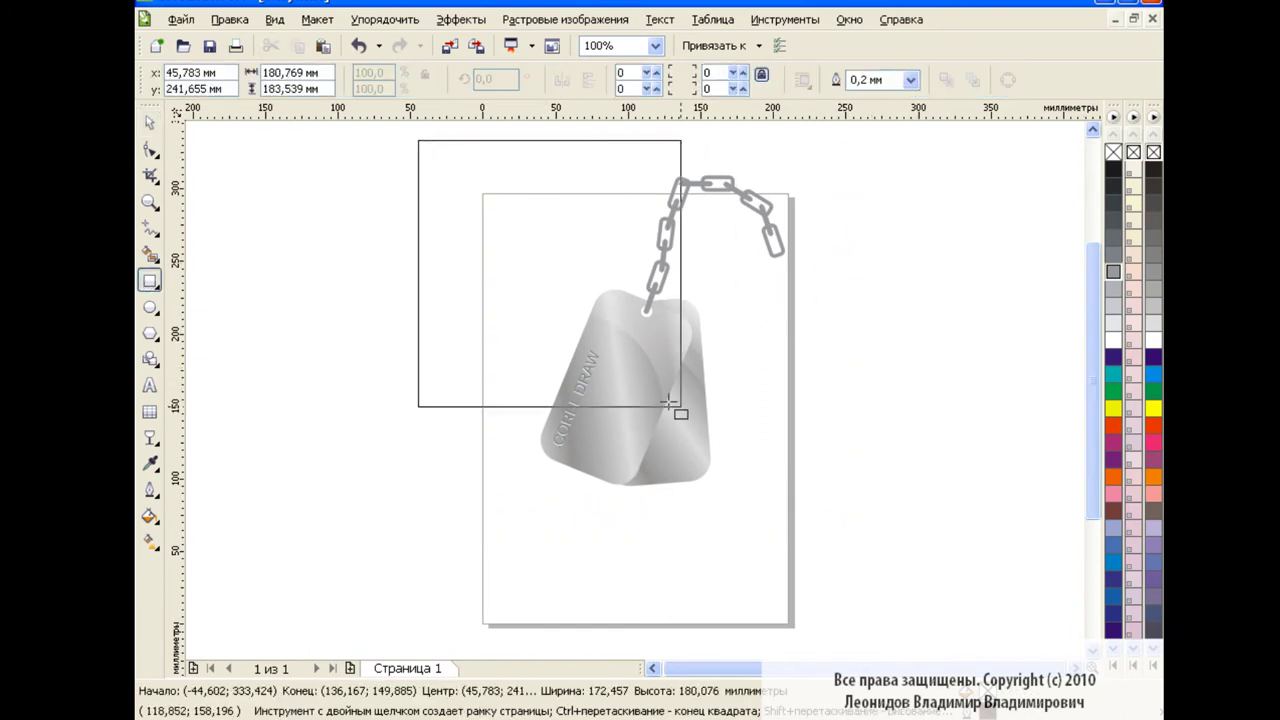
left_click(150, 516)
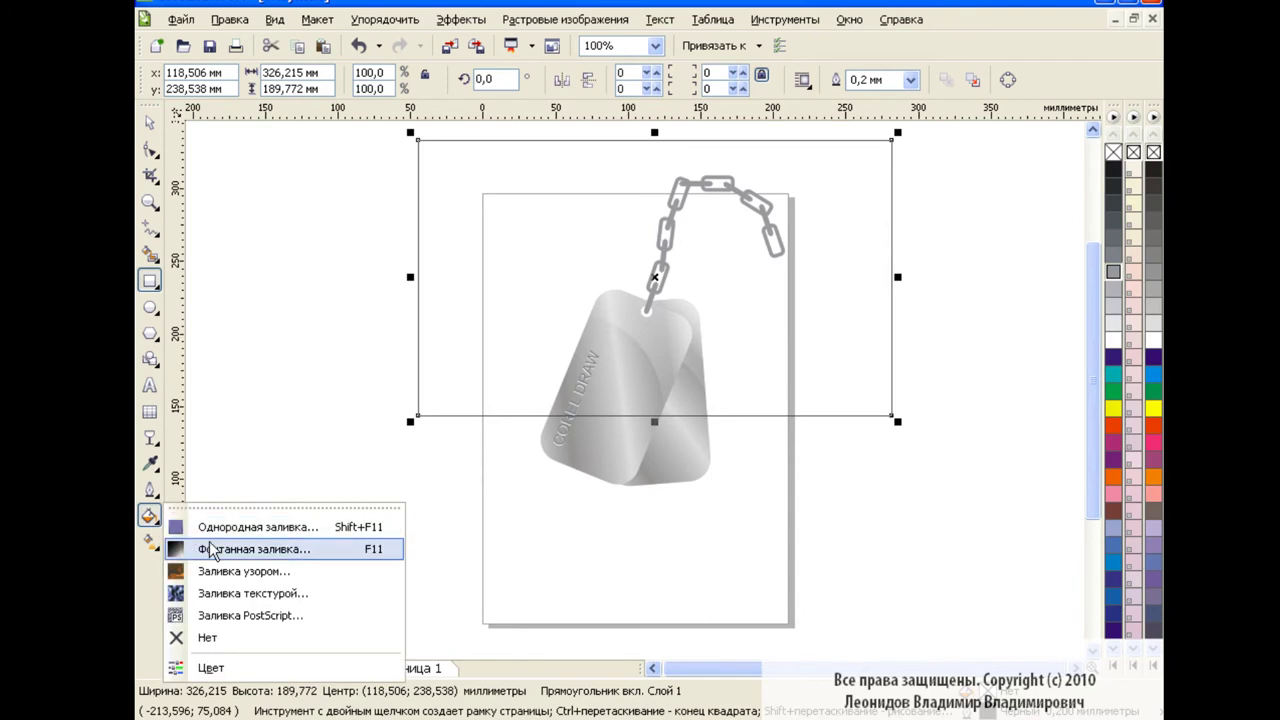
left_click(215, 546)
left_click(580, 205)
left_click(545, 235)
left_click(533, 371)
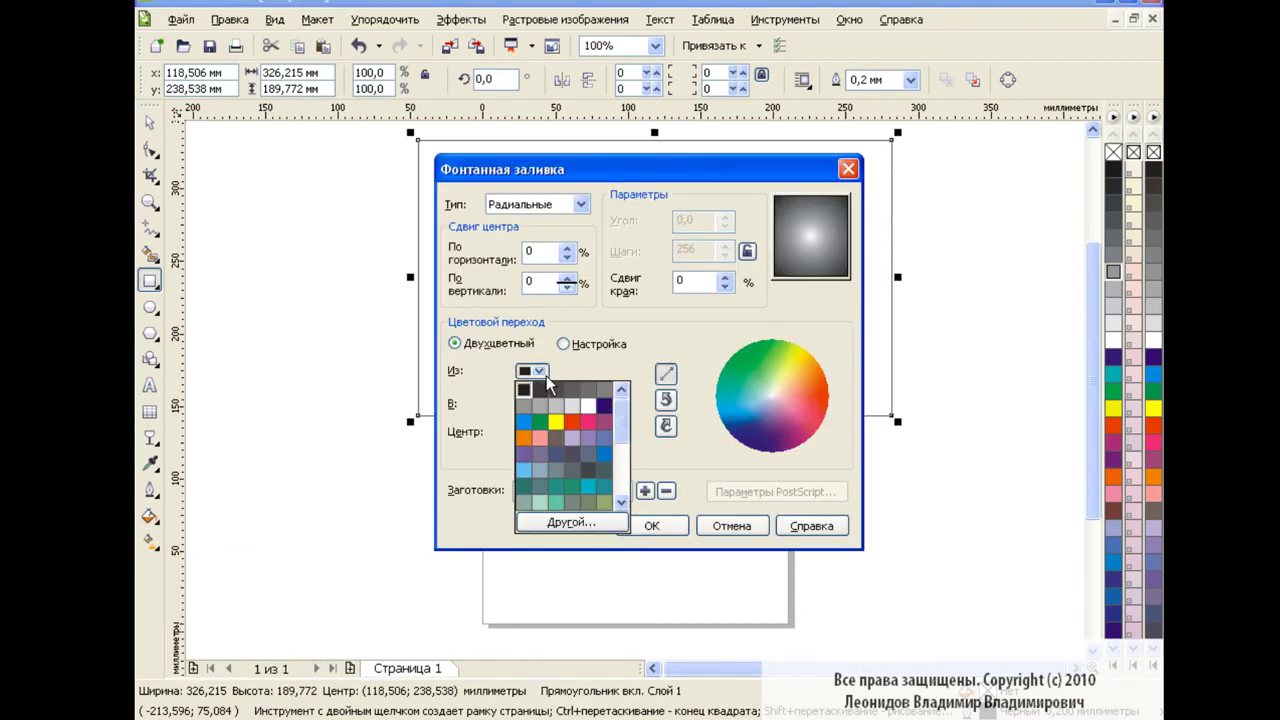
left_click(604, 405)
left_click(660, 526)
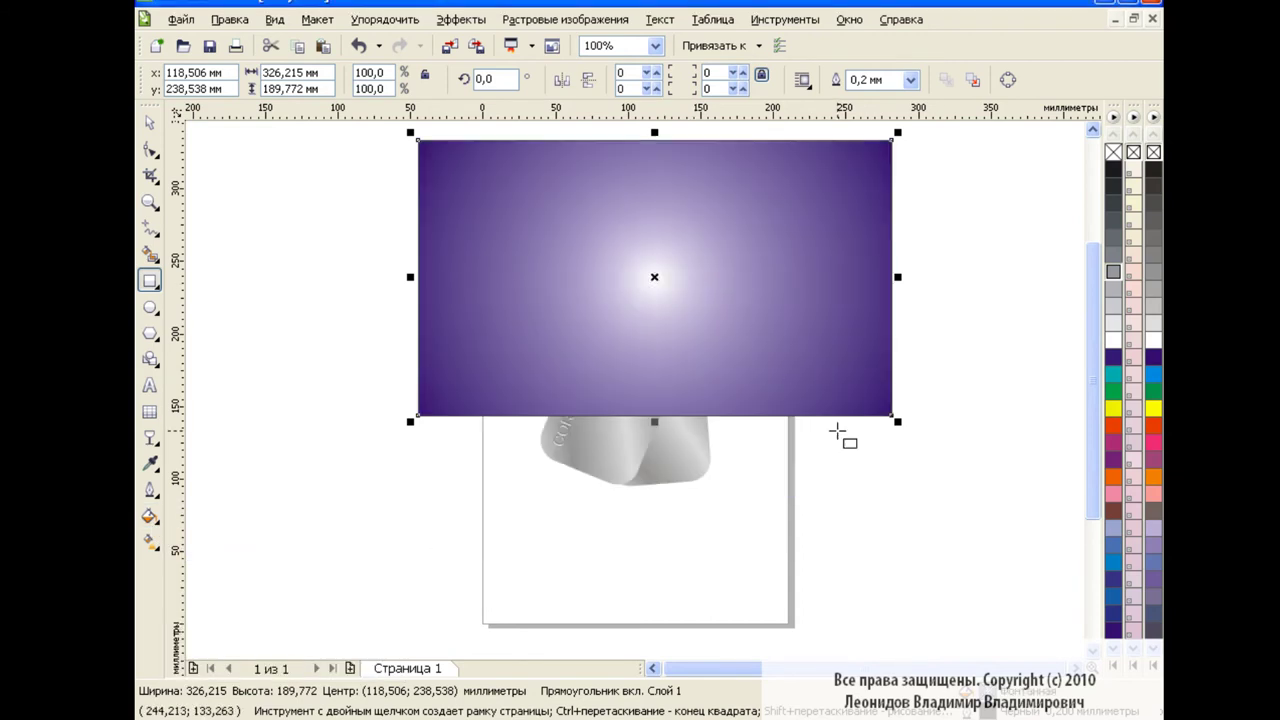
Send the rectangle to back, add a shorter lower strip, and raise and shrink its glow
key("shift+Page_Down")
left_click(158, 127)
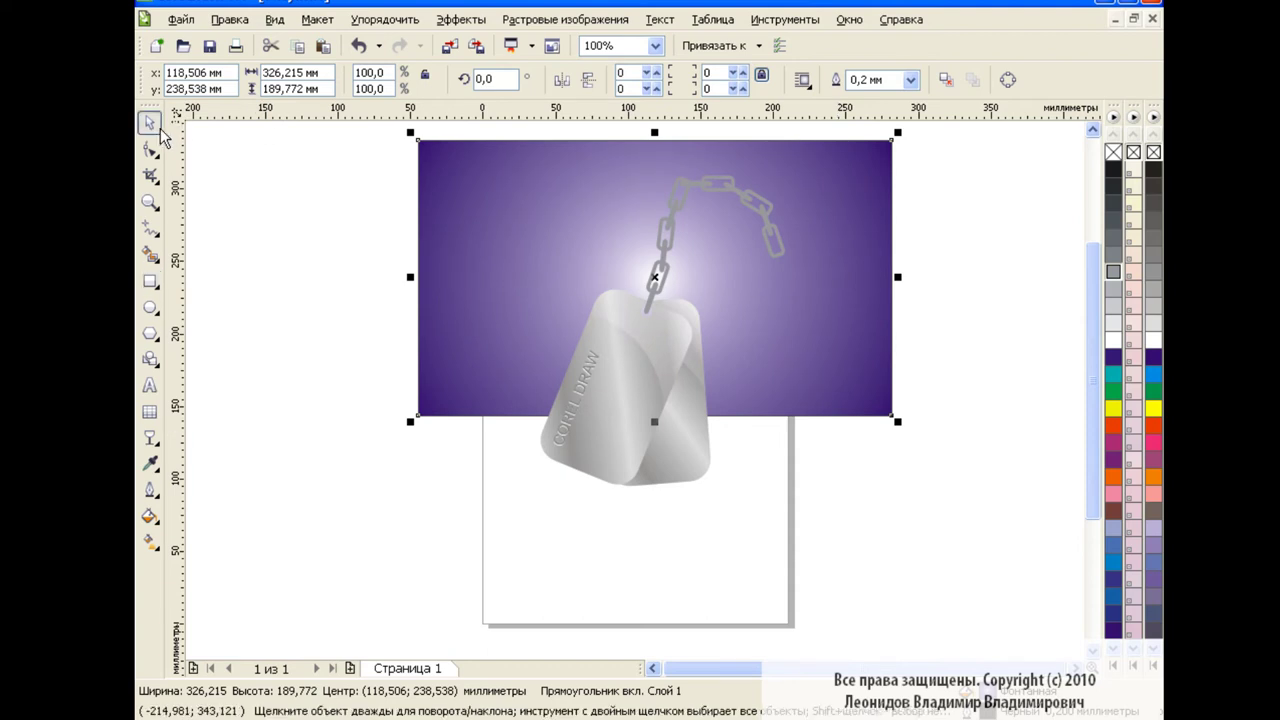
key("ctrl+z")
left_click_drag(660, 524, 660, 532)
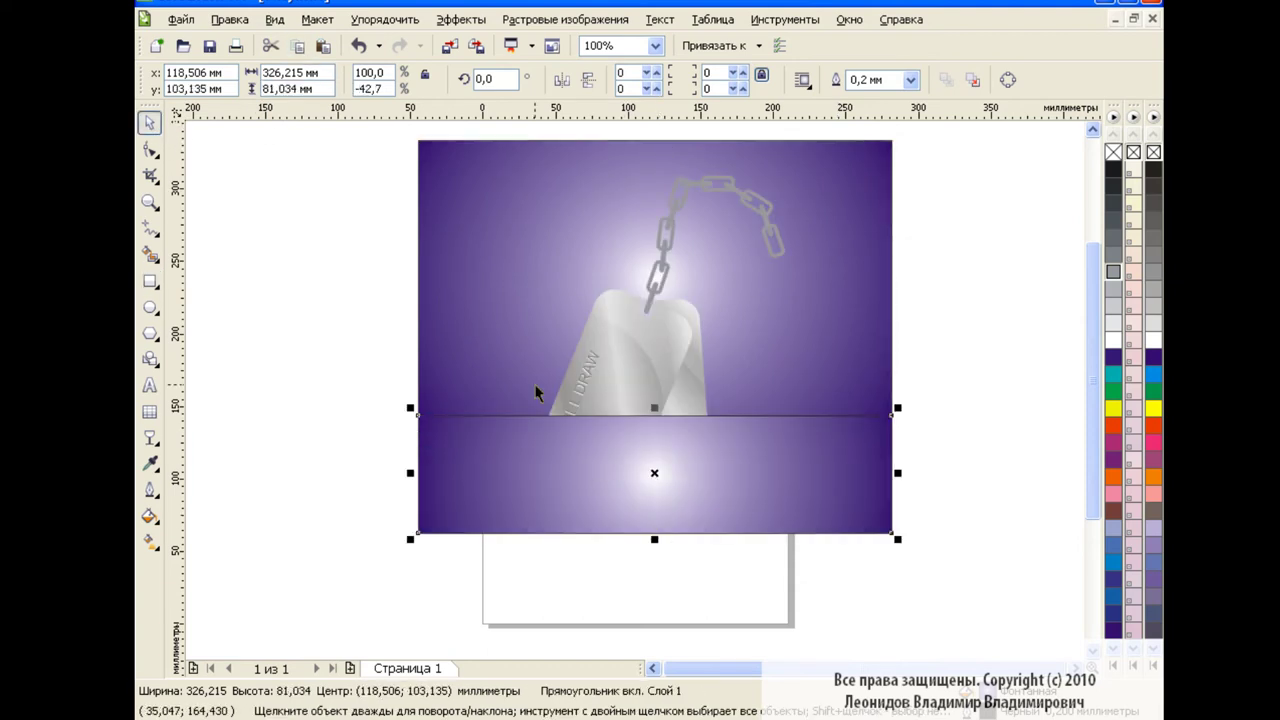
left_click(150, 540)
left_click_drag(653, 474, 653, 420)
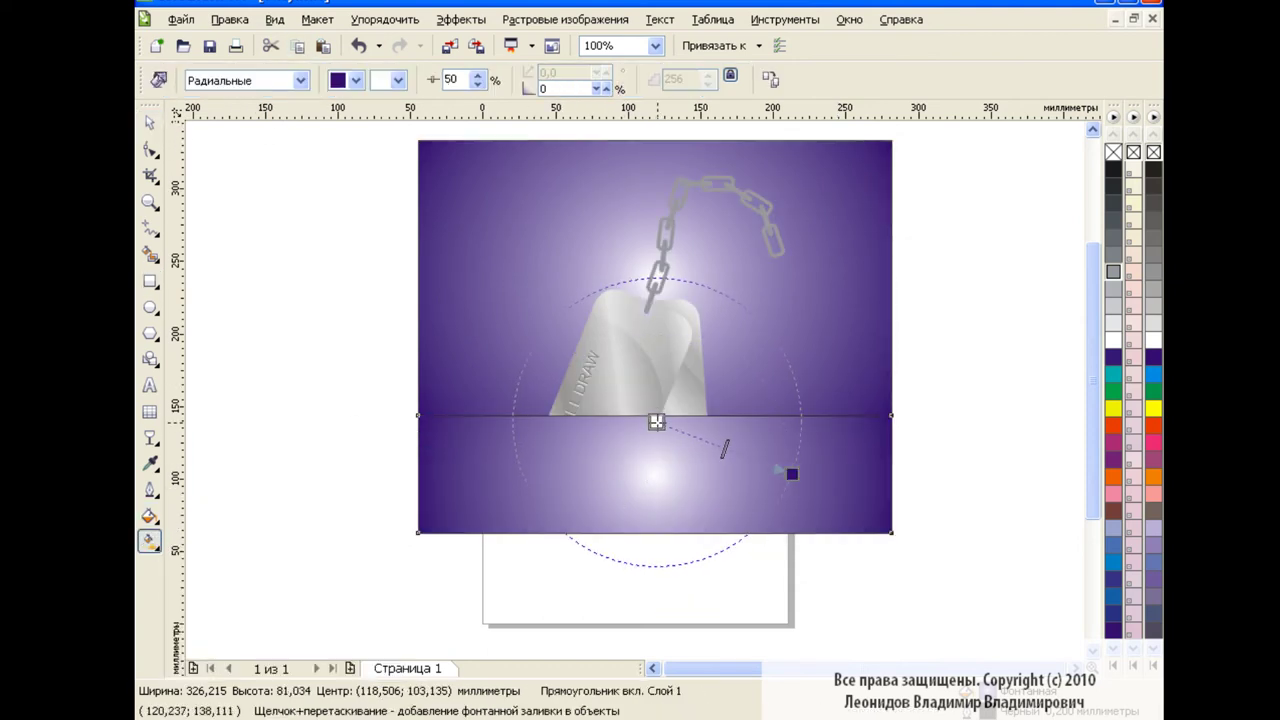
left_click_drag(792, 474, 776, 467)
Bring the tags and chain in front of the strip, scale them to 85.7%, and nudge them right and down
key("space")
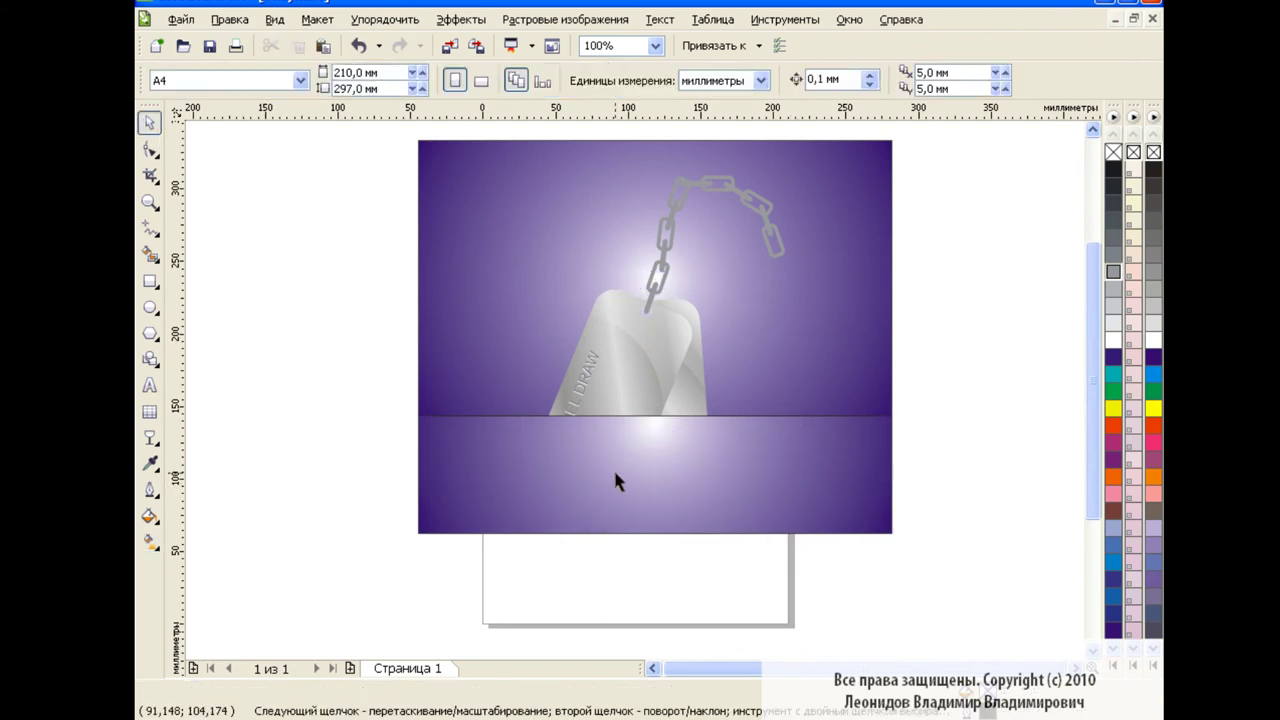
left_click(613, 467)
key("ctrl+Page_Down")
key("Escape")
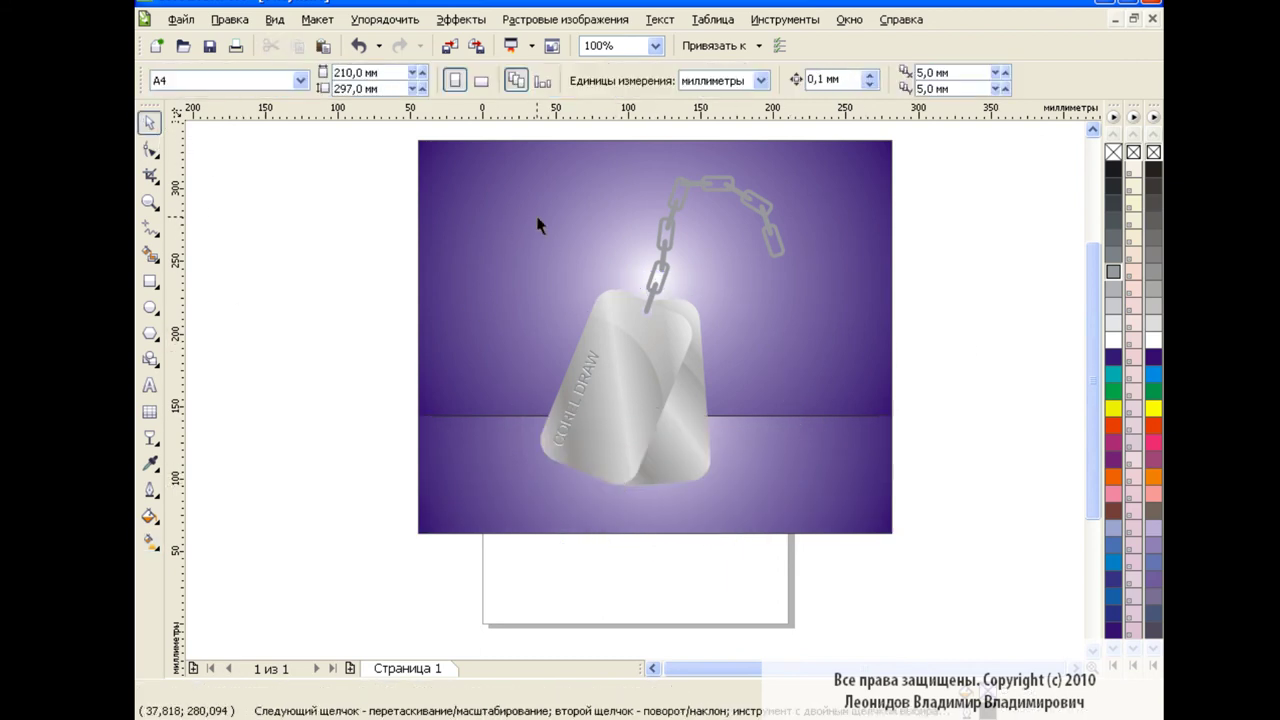
mouse_move(400, 165)
left_mouse_down()
mouse_move(811, 506)
mouse_move(771, 457)
left_mouse_up()
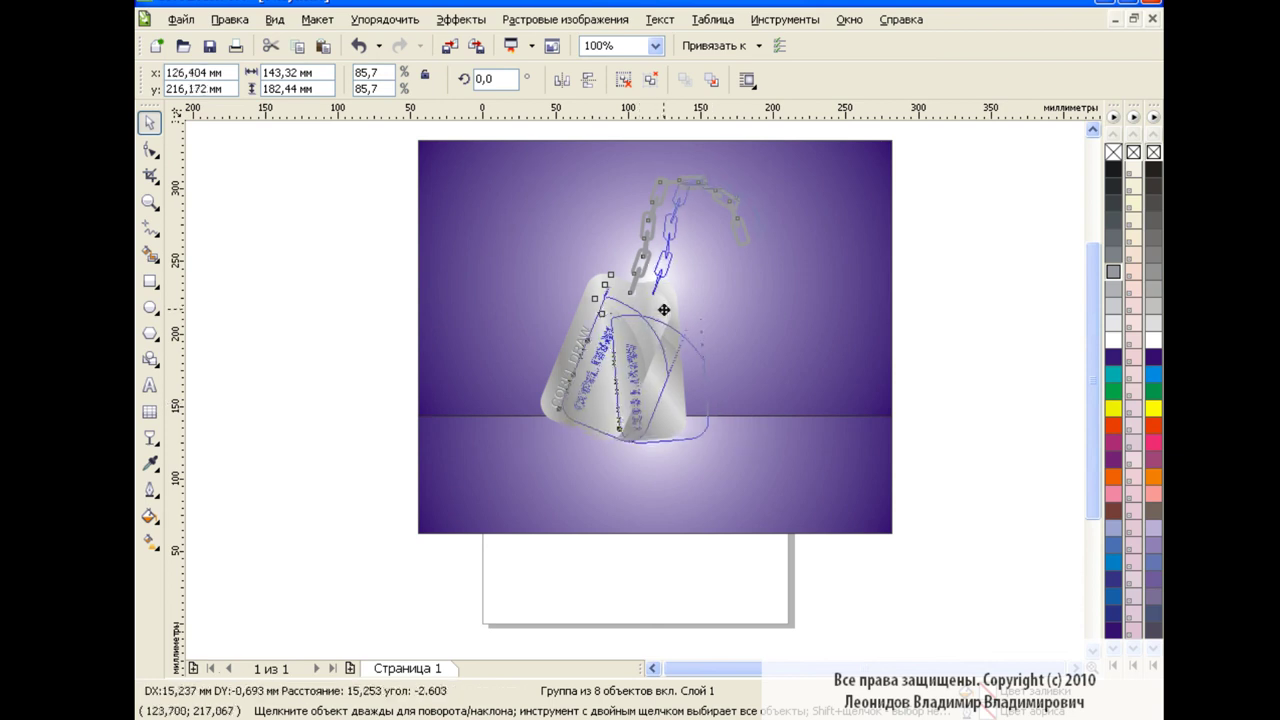
left_click_drag(716, 412, 738, 432)
left_click(995, 385)
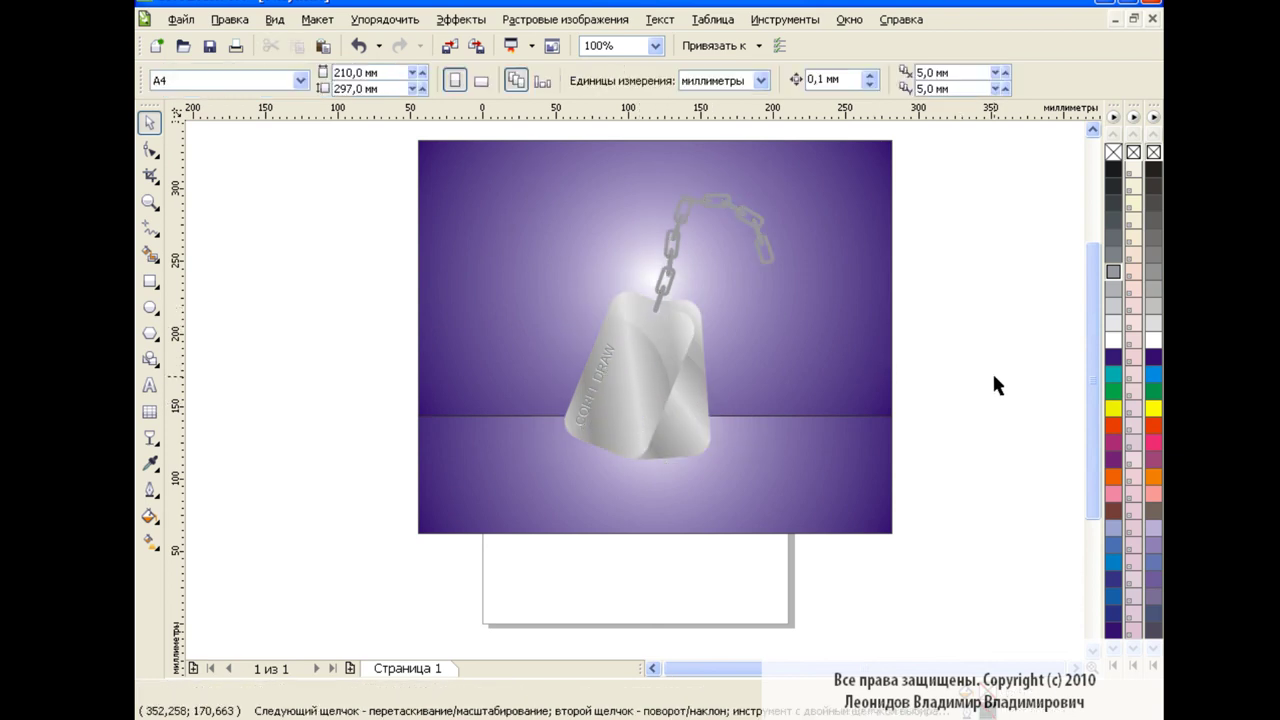